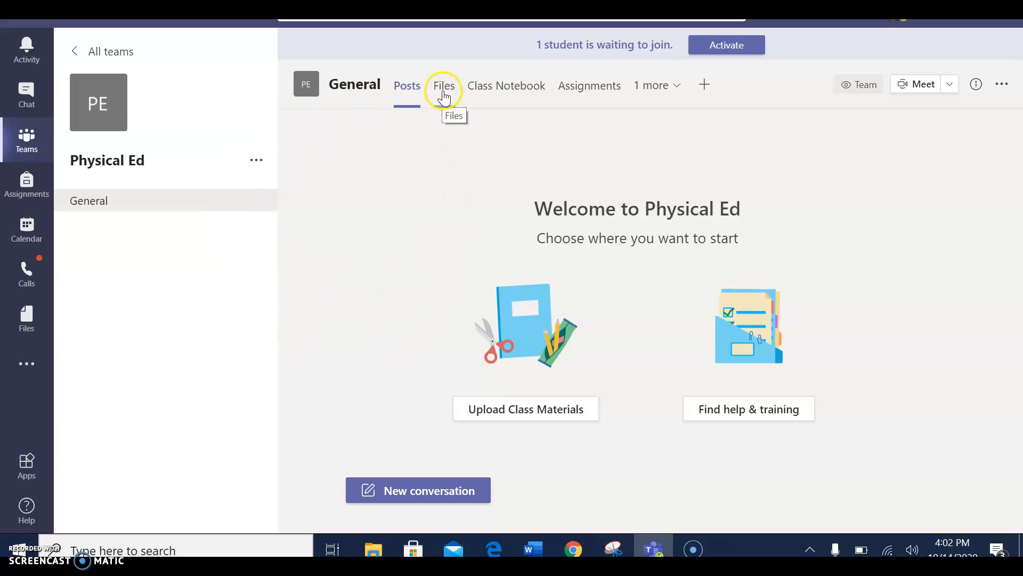
# Start setting up a blank OneNote Class Notebook in the Physical Ed team's General channel
pyautogui.click(491, 88)
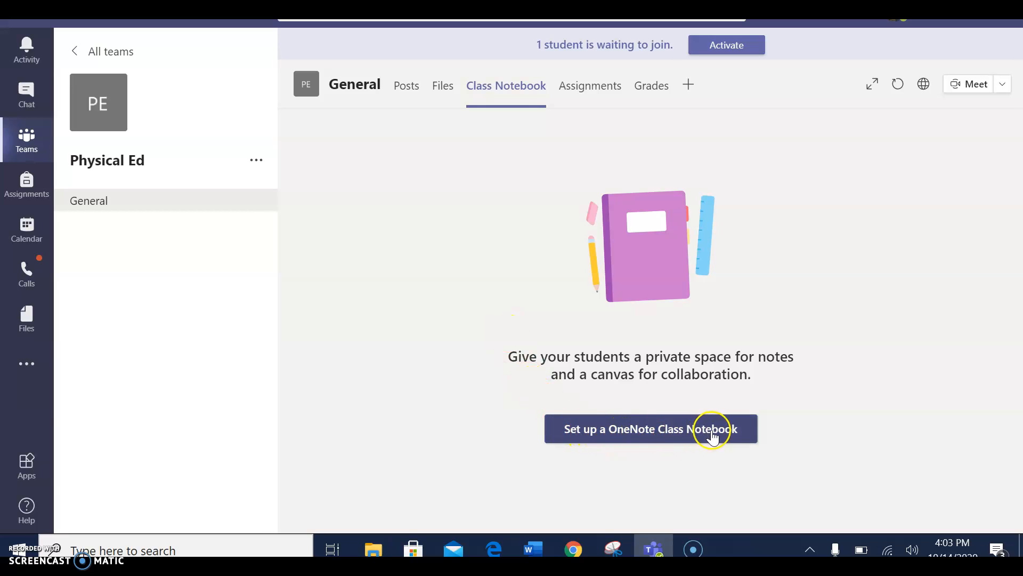
pyautogui.click(663, 429)
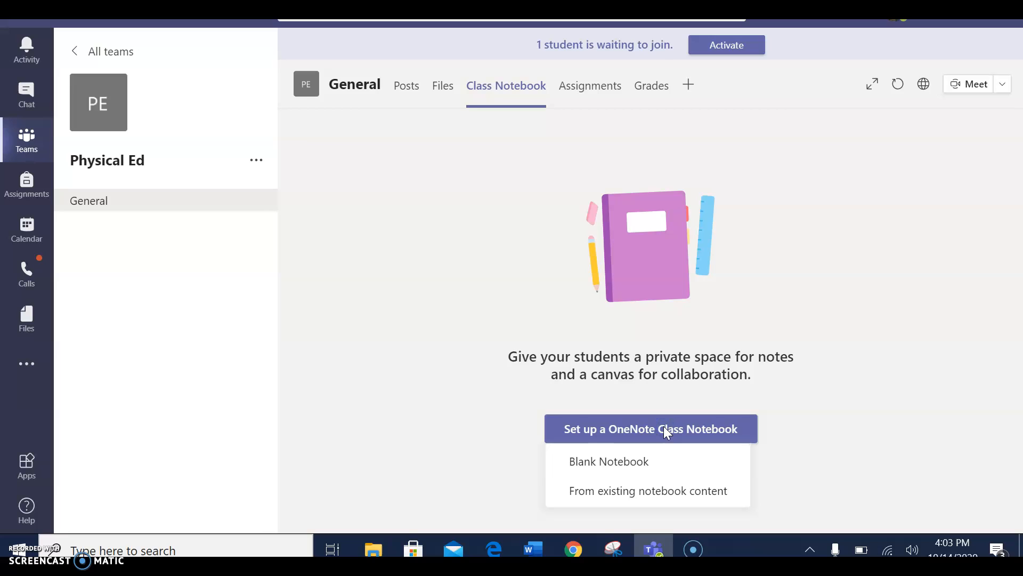
pyautogui.click(654, 460)
pyautogui.click(603, 467)
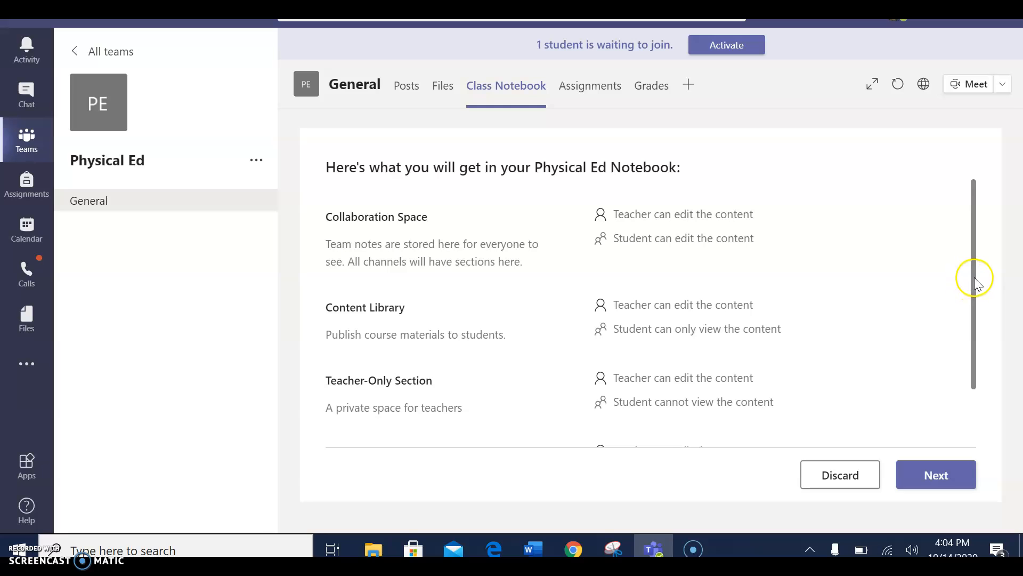
# Review the teacher and student permissions for each notebook space, and continue to the student section setup
pyautogui.moveTo(973, 278)
pyautogui.mouseDown()
pyautogui.moveTo(982, 345)
pyautogui.moveTo(981, 268)
pyautogui.mouseUp()
pyautogui.moveTo(973, 267); pyautogui.dragTo(977, 303)
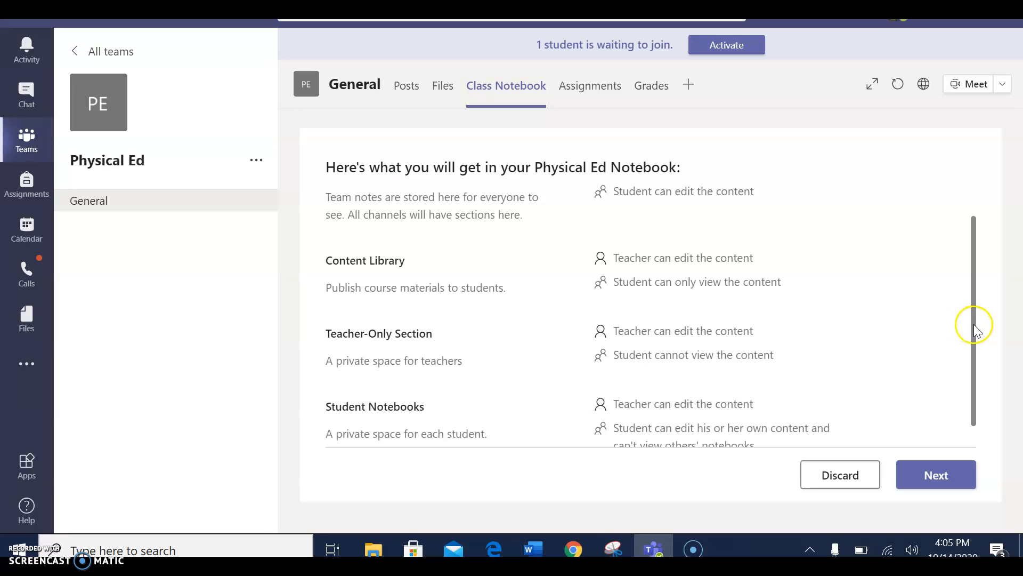
pyautogui.scroll(1, 974, 328)
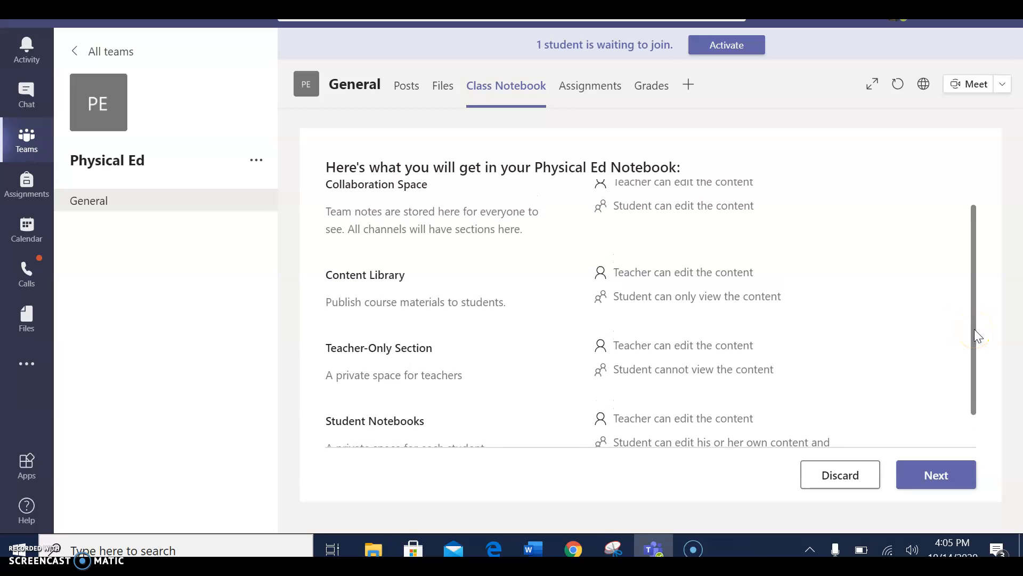
pyautogui.scroll(-1, 974, 335)
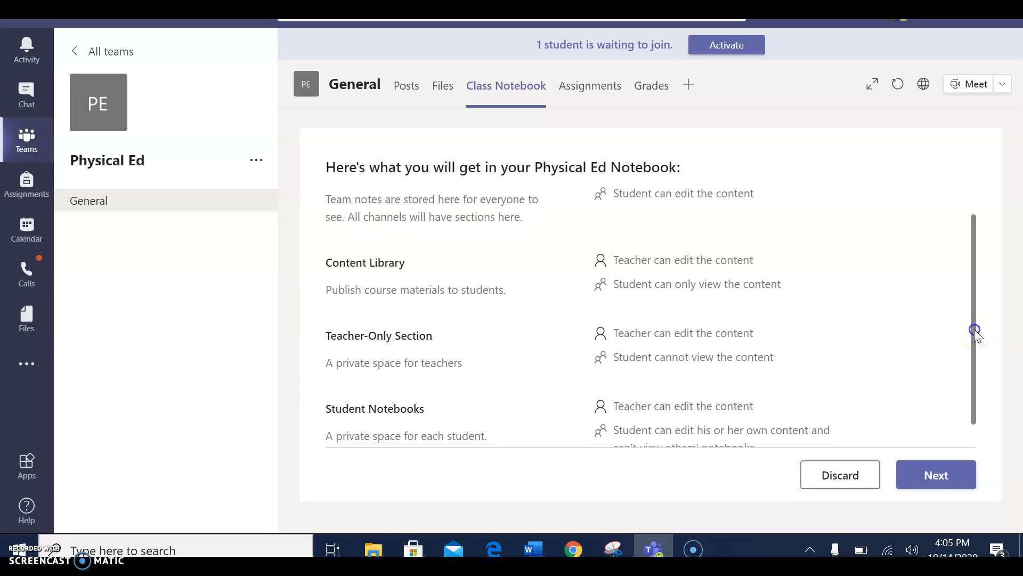
pyautogui.scroll(-2, 975, 329)
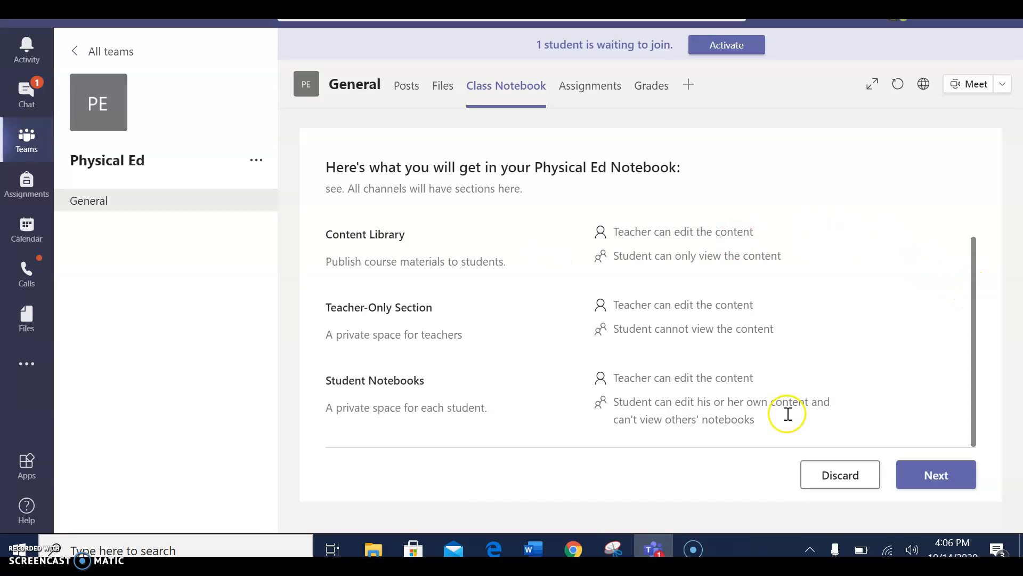
pyautogui.click(395, 396)
pyautogui.click(938, 478)
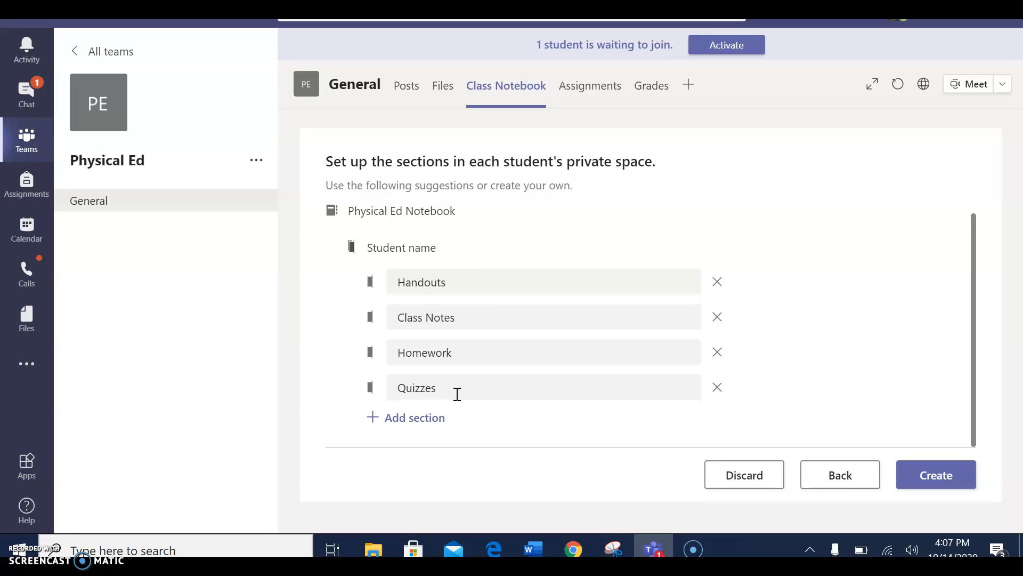
# Create the class notebook with the suggested Handouts, Class Notes, Homework and Quizzes sections in each student's private space
pyautogui.click(434, 286)
pyautogui.doubleClick(434, 285)
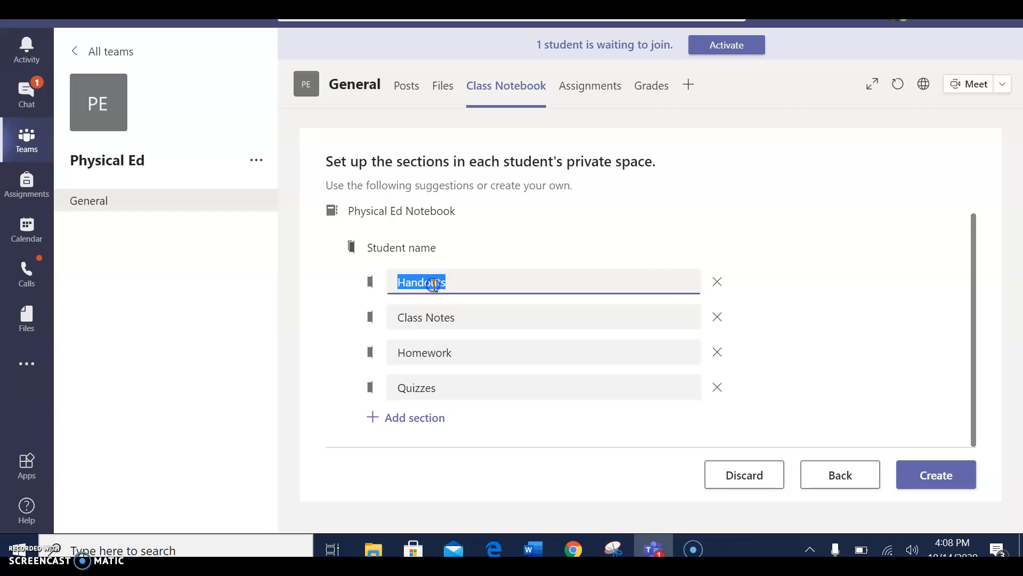
pyautogui.doubleClick(434, 316)
pyautogui.click(425, 352)
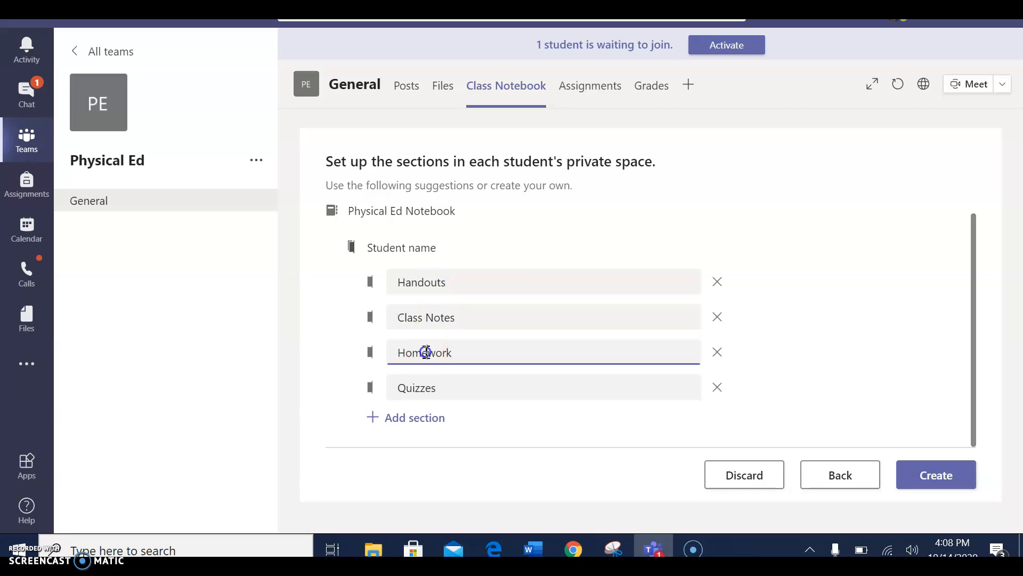
pyautogui.doubleClick(426, 352)
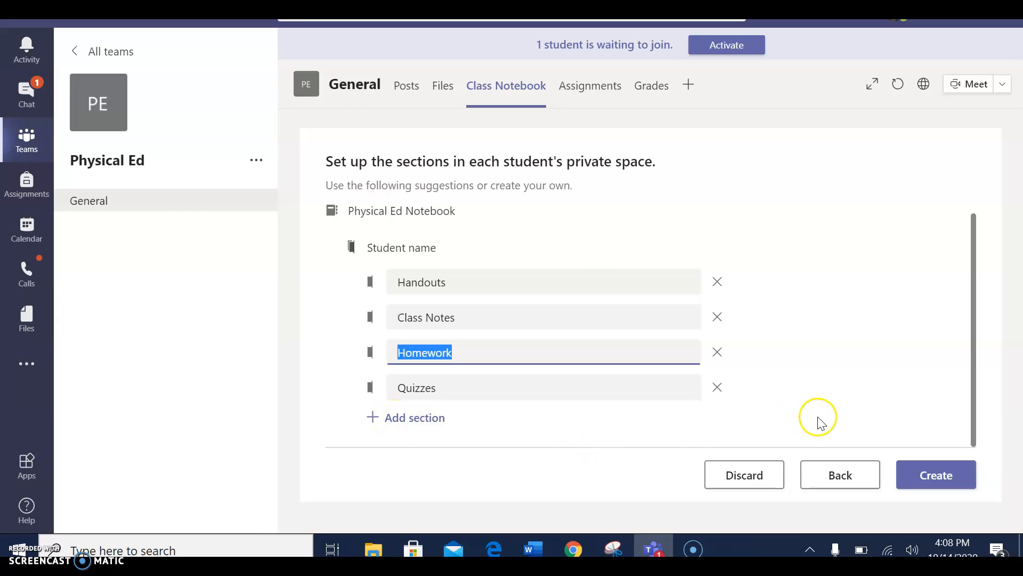
pyautogui.click(726, 233)
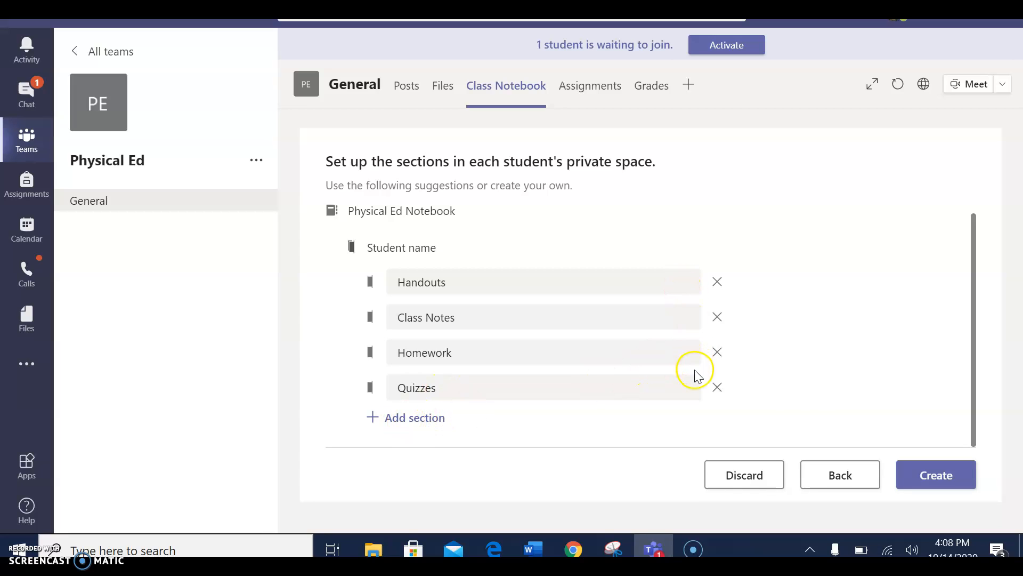
pyautogui.click(936, 474)
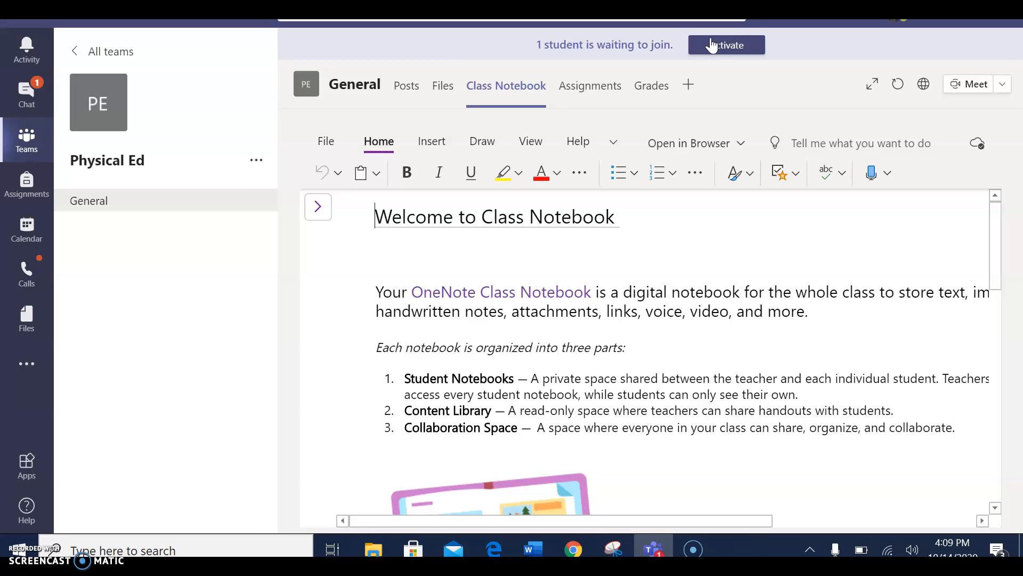
# Show the notebook's section and page list and open the FAQ page of the Welcome section
pyautogui.click(408, 139)
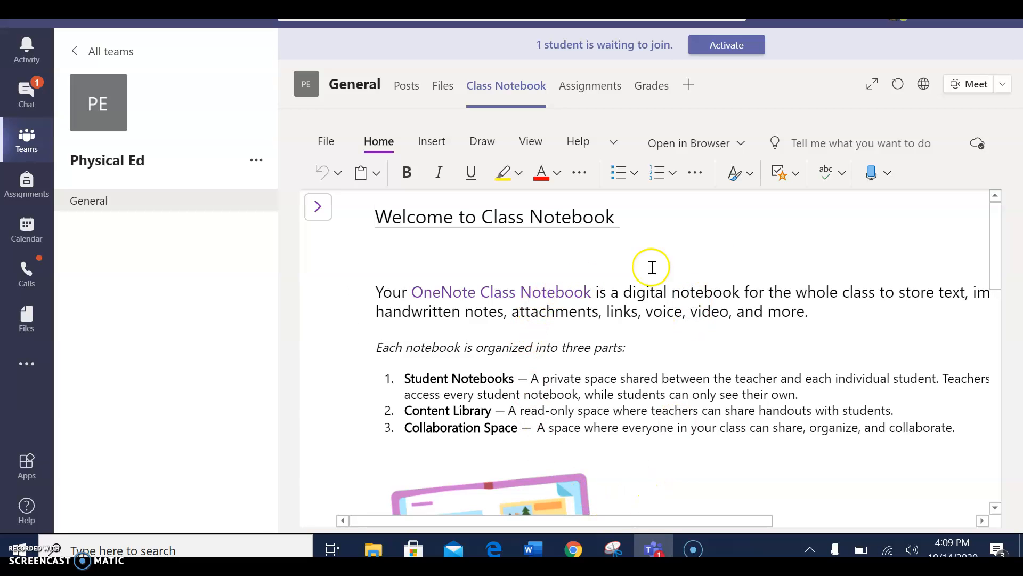
pyautogui.moveTo(1002, 246); pyautogui.dragTo(1017, 209)
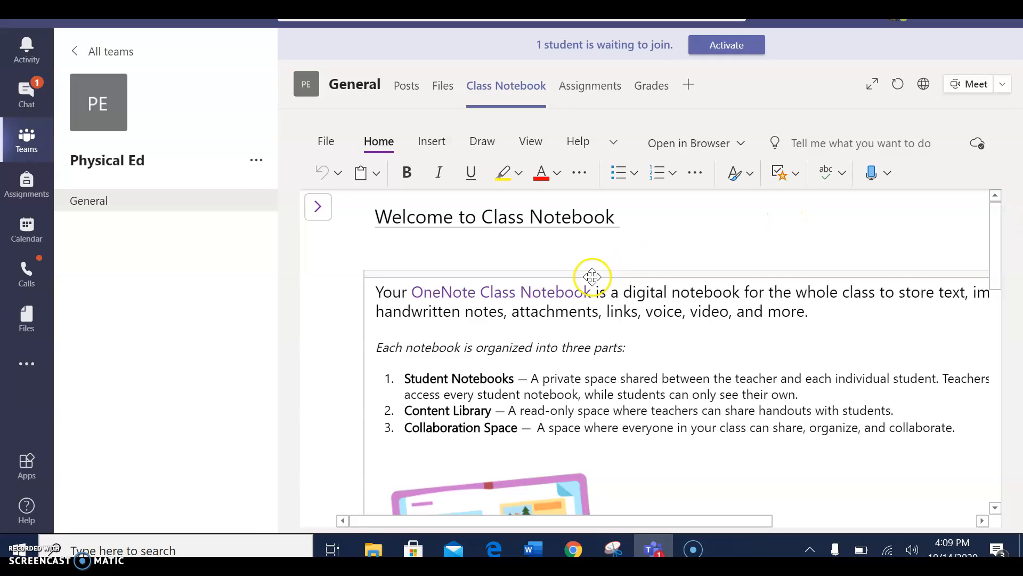
pyautogui.click(318, 207)
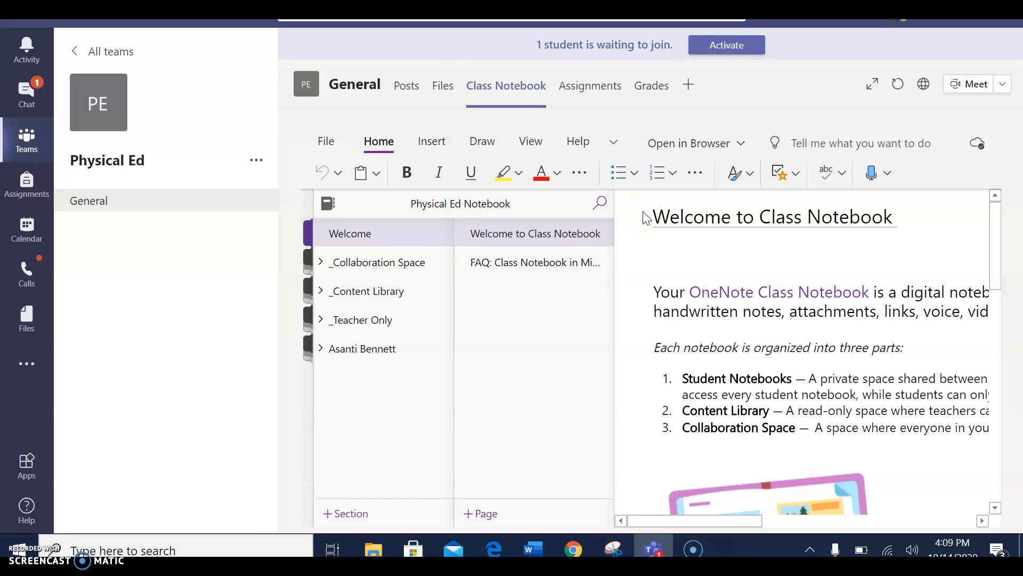
pyautogui.click(336, 240)
pyautogui.click(539, 262)
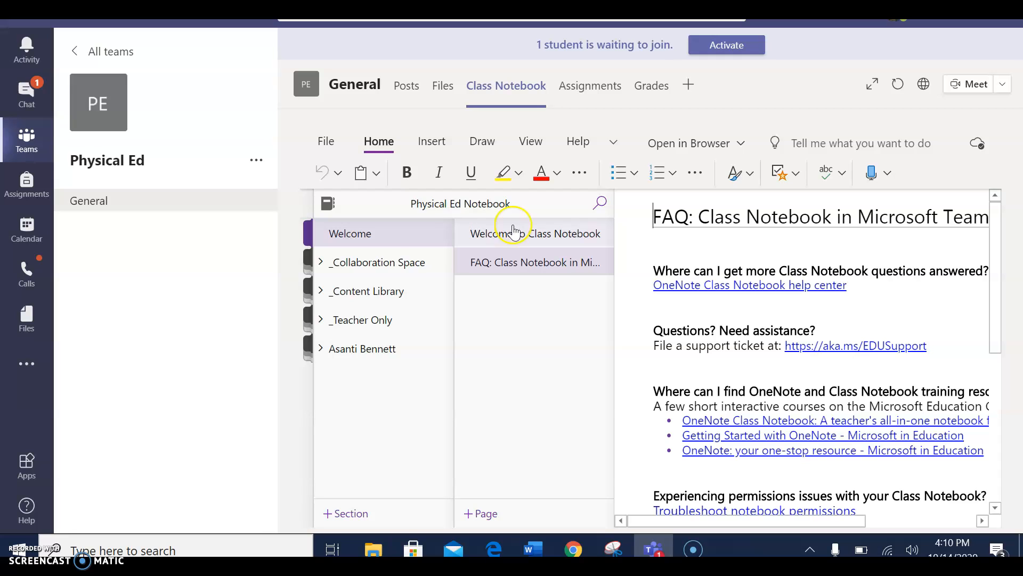
# View the getting-started pages in the Collaboration Space and Content Library, collapsing each section group after viewing
pyautogui.click(321, 263)
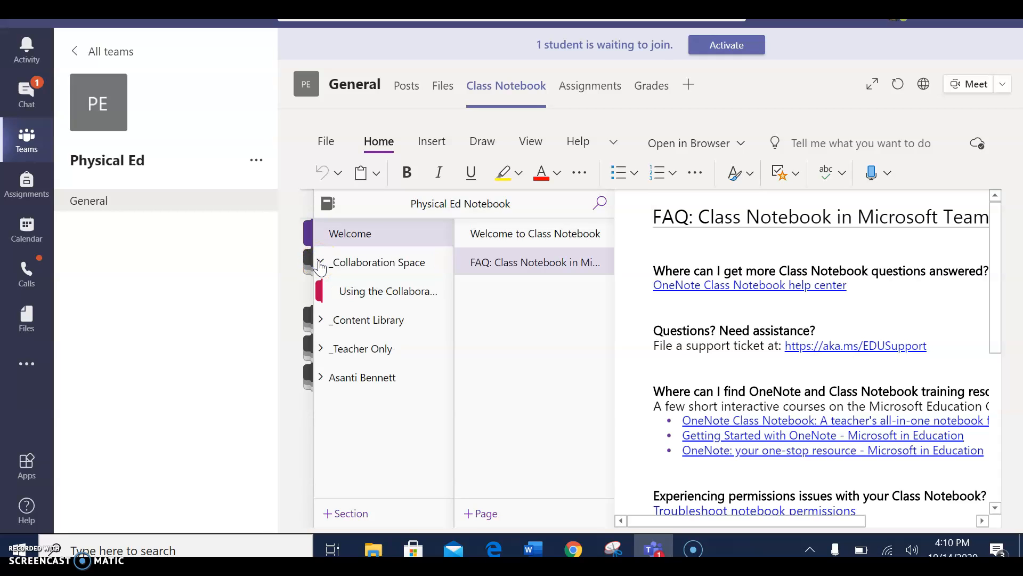
pyautogui.click(330, 292)
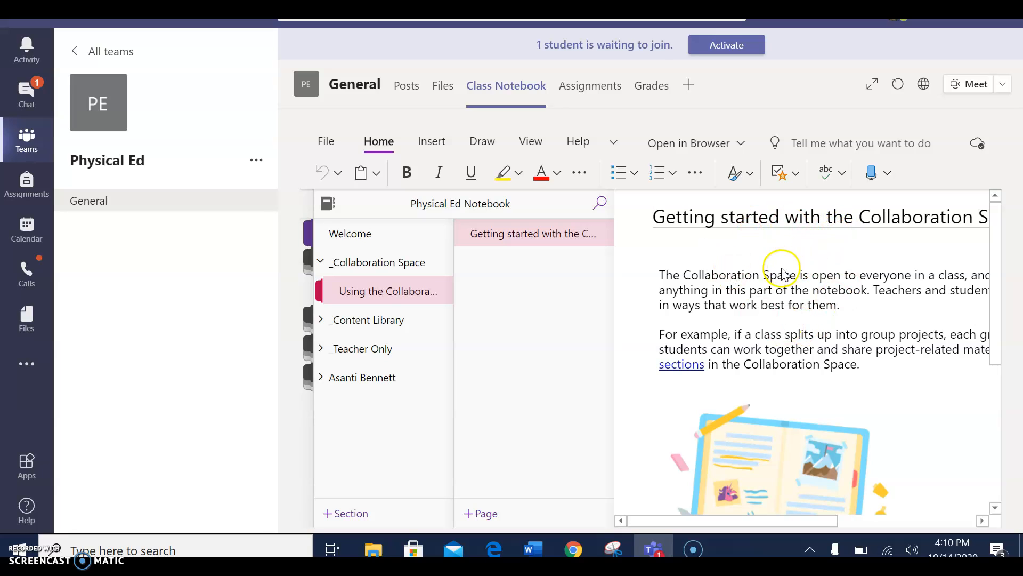
pyautogui.click(322, 262)
pyautogui.click(320, 291)
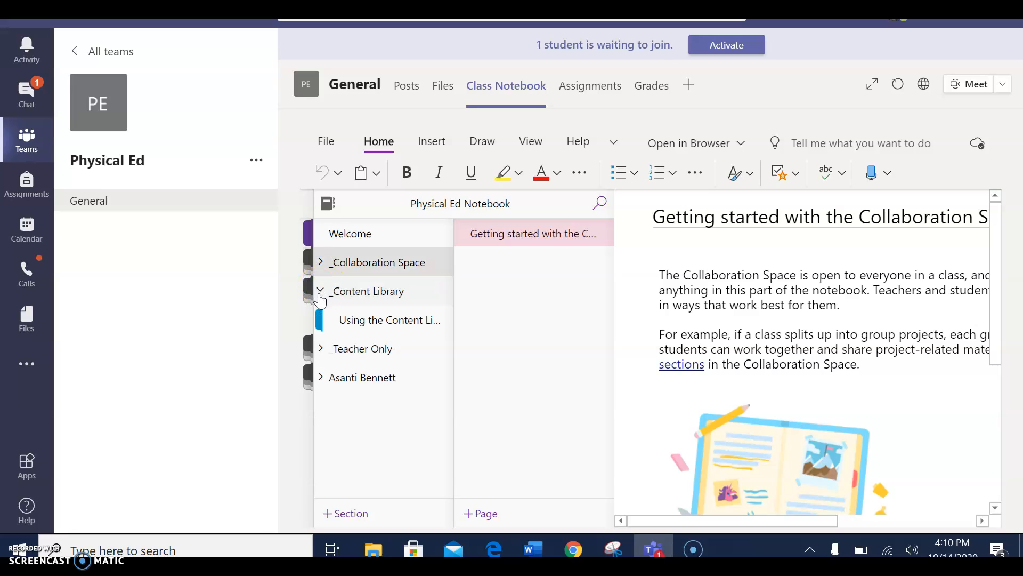
pyautogui.click(357, 322)
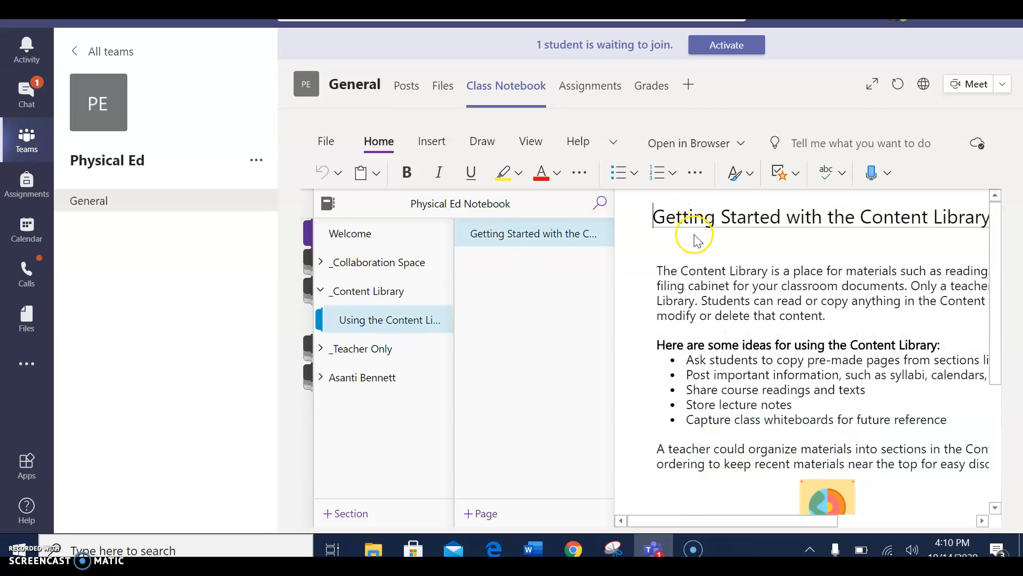
pyautogui.click(320, 290)
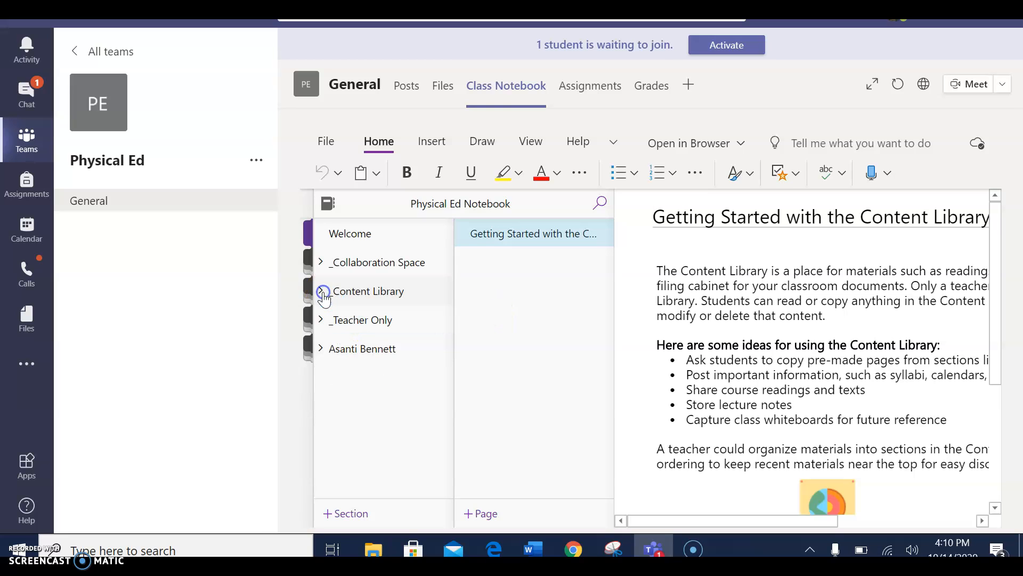
# View the getting-started page in the Teacher Only section group and collapse the group
pyautogui.click(322, 321)
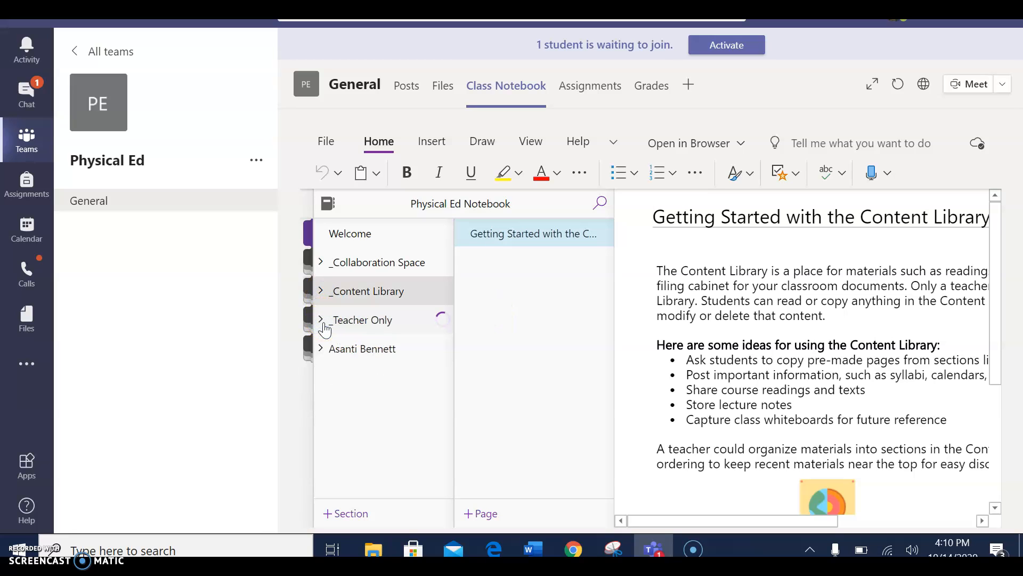
pyautogui.click(355, 358)
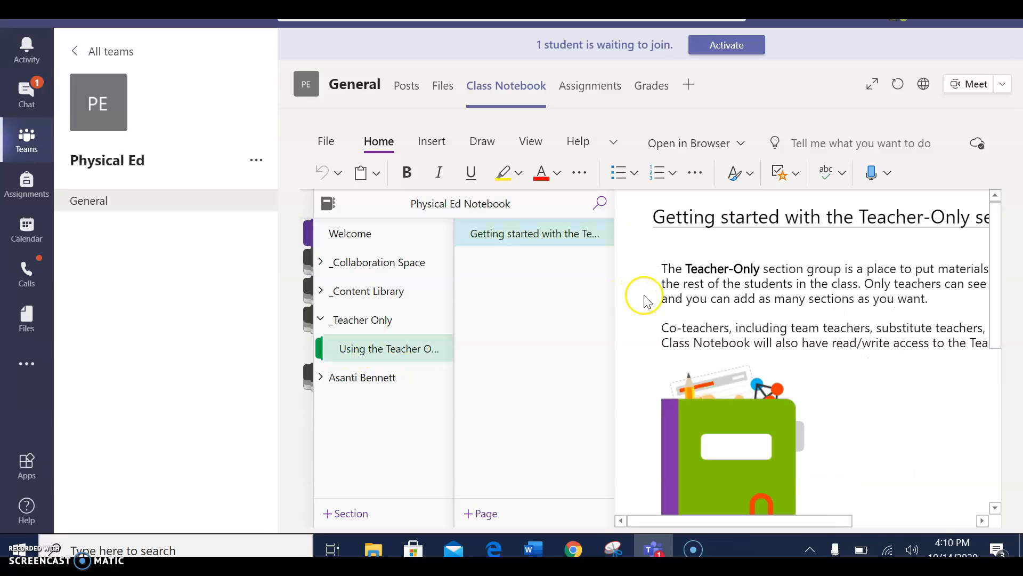
pyautogui.click(316, 319)
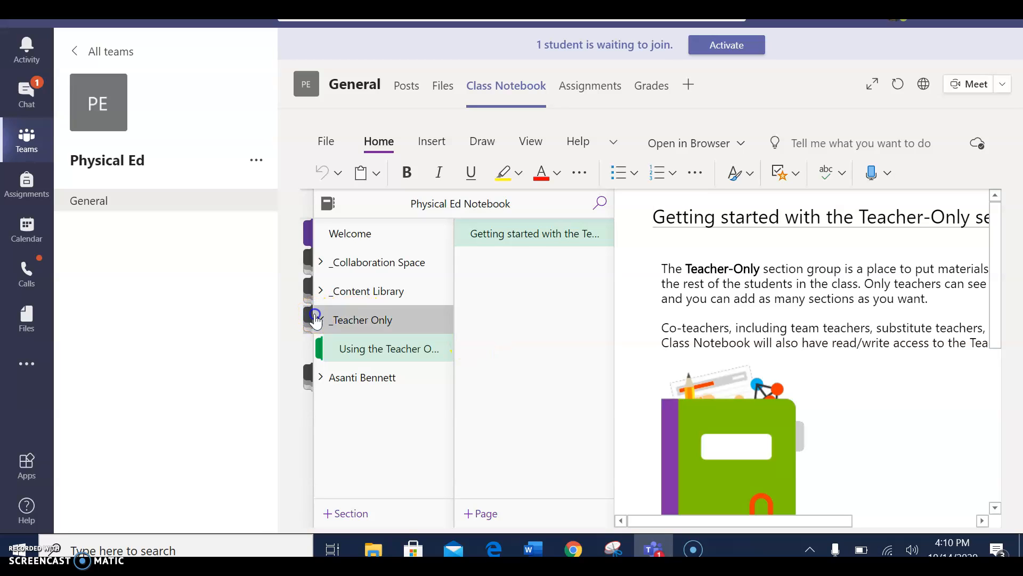
# Expand the student's section group to view its private sections, and collapse it again
pyautogui.click(321, 349)
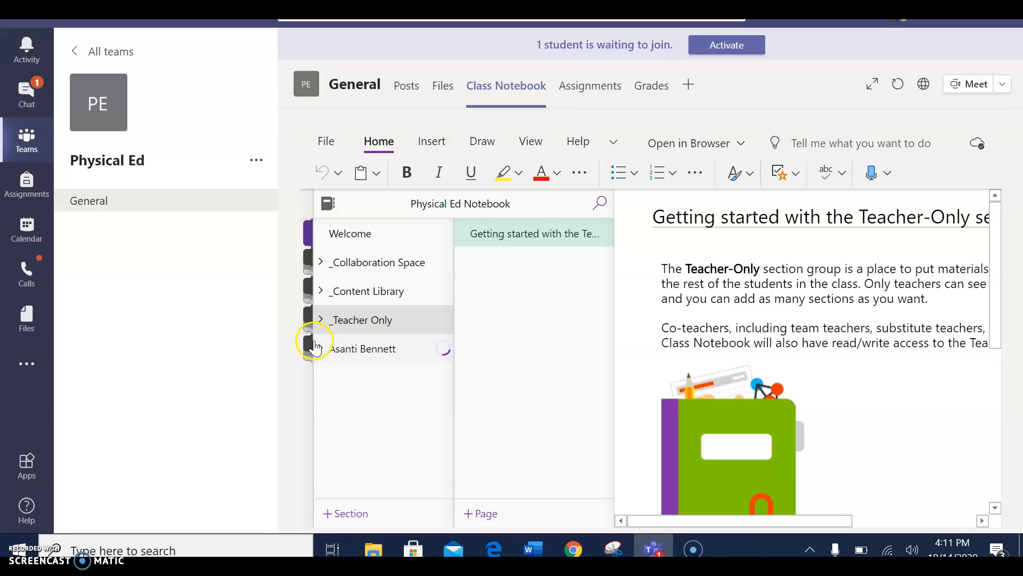
pyautogui.click(324, 356)
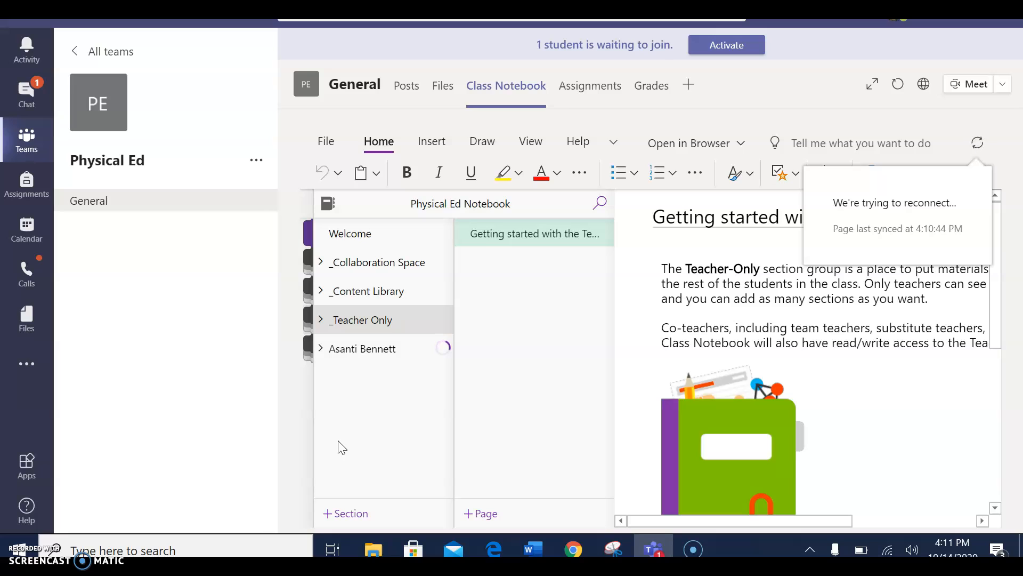
pyautogui.click(337, 515)
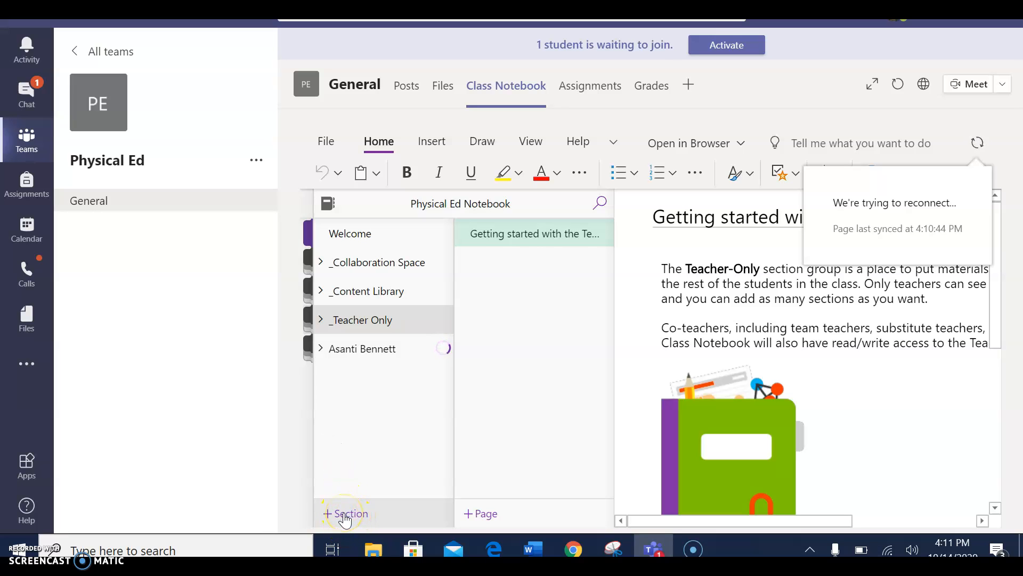
pyautogui.click(361, 392)
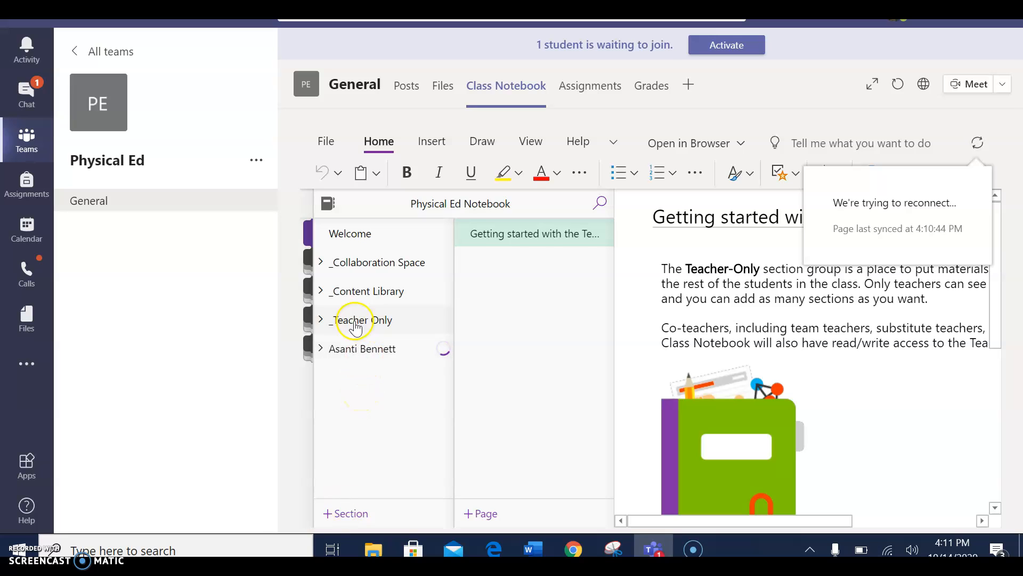
pyautogui.click(328, 272)
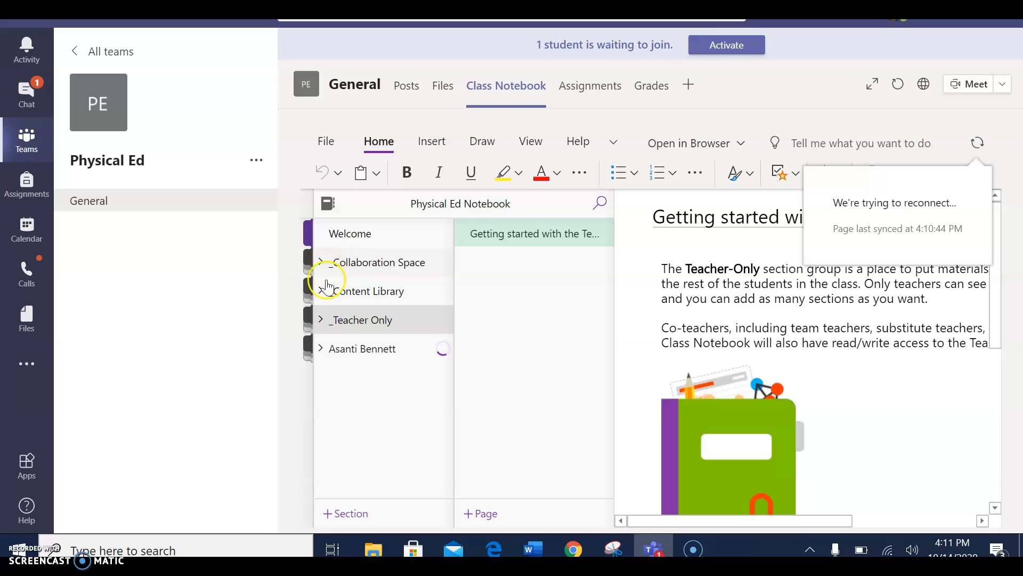
pyautogui.click(326, 321)
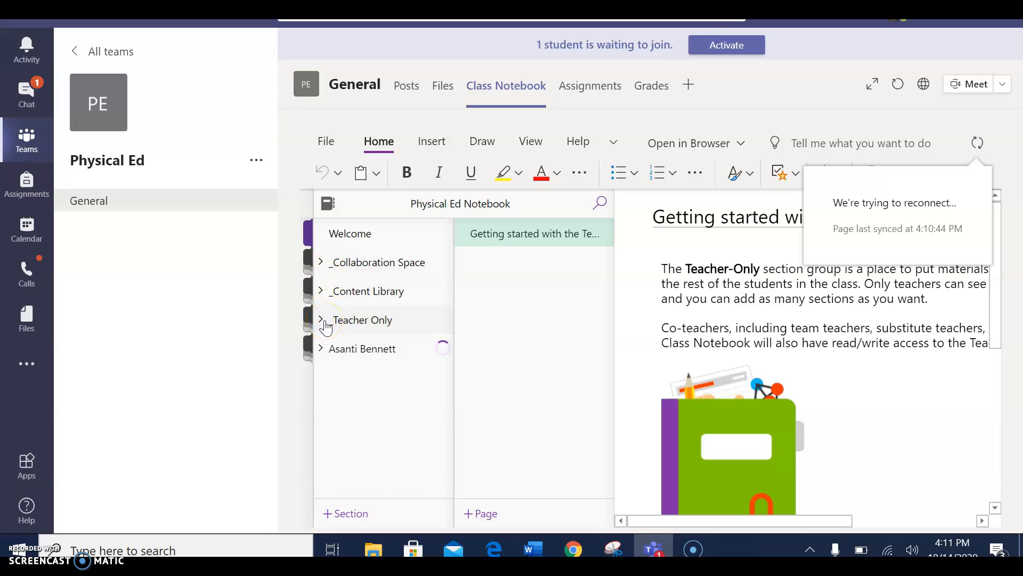
pyautogui.click(346, 515)
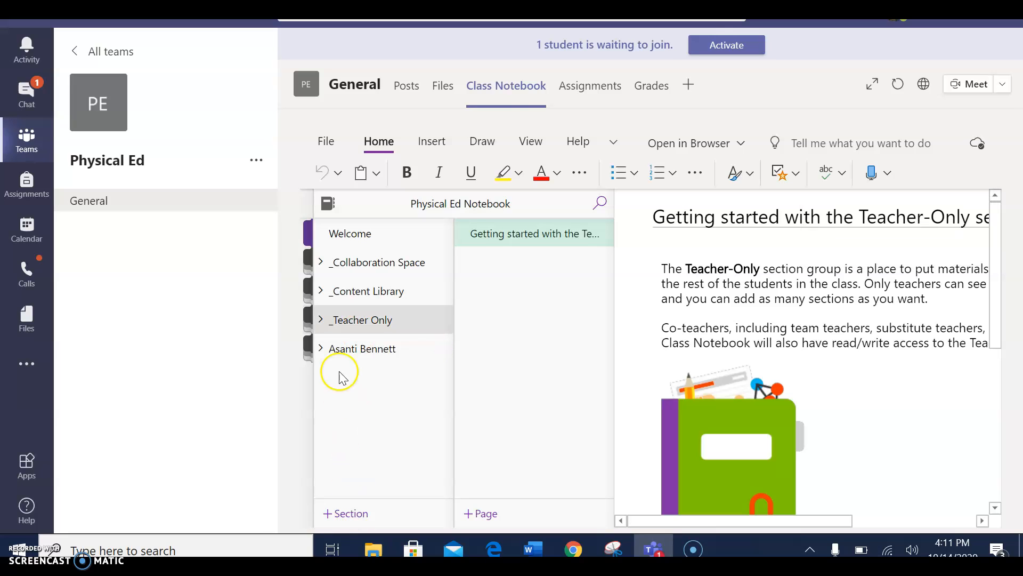
pyautogui.click(320, 350)
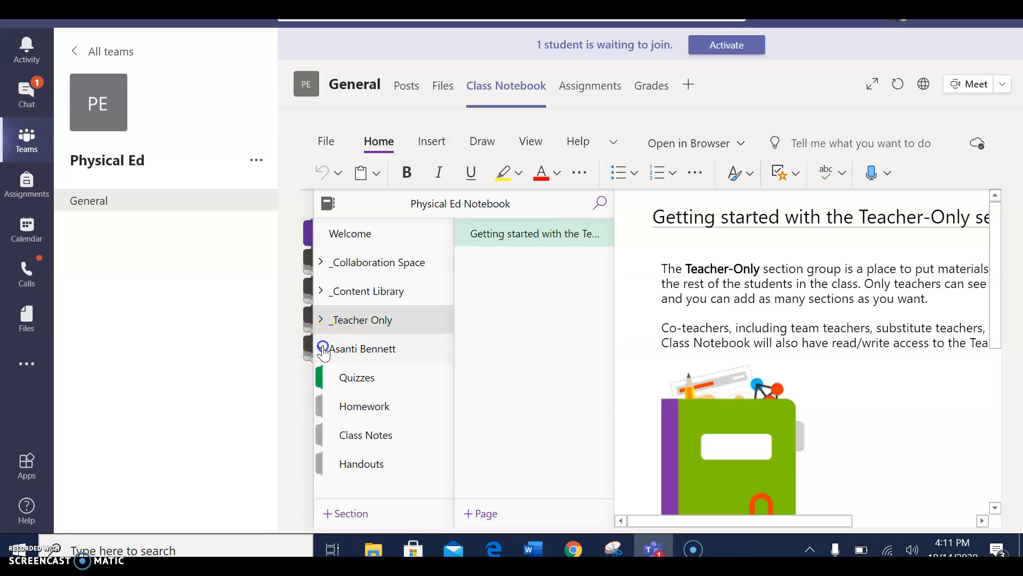
pyautogui.click(321, 349)
# Expand the Teacher Only group again and open its section on using the Teacher Only space
pyautogui.click(323, 294)
pyautogui.click(322, 322)
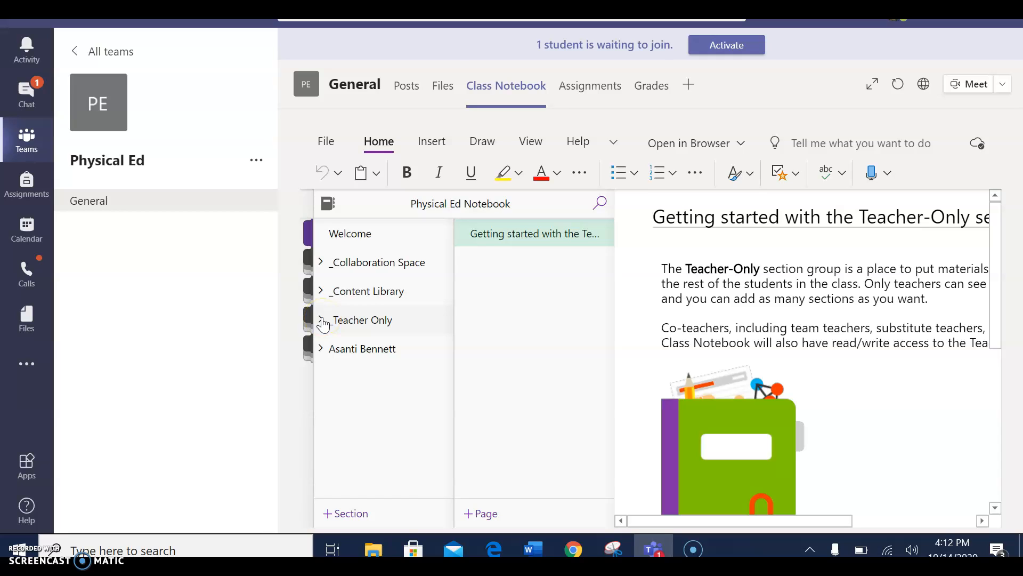
pyautogui.click(321, 321)
pyautogui.click(333, 352)
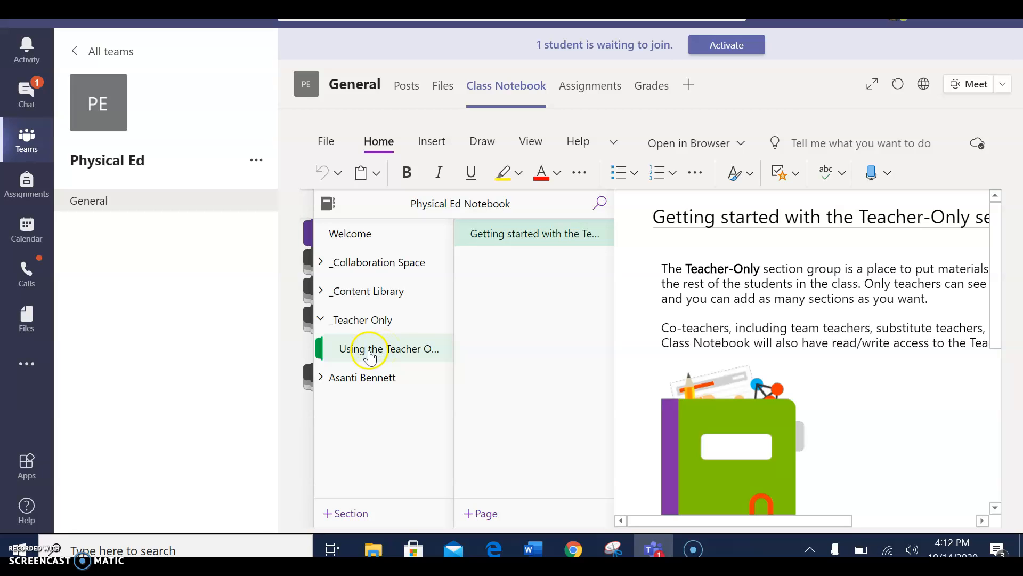
# Add a section named Assignments to the Teacher Only section group
pyautogui.click(343, 513)
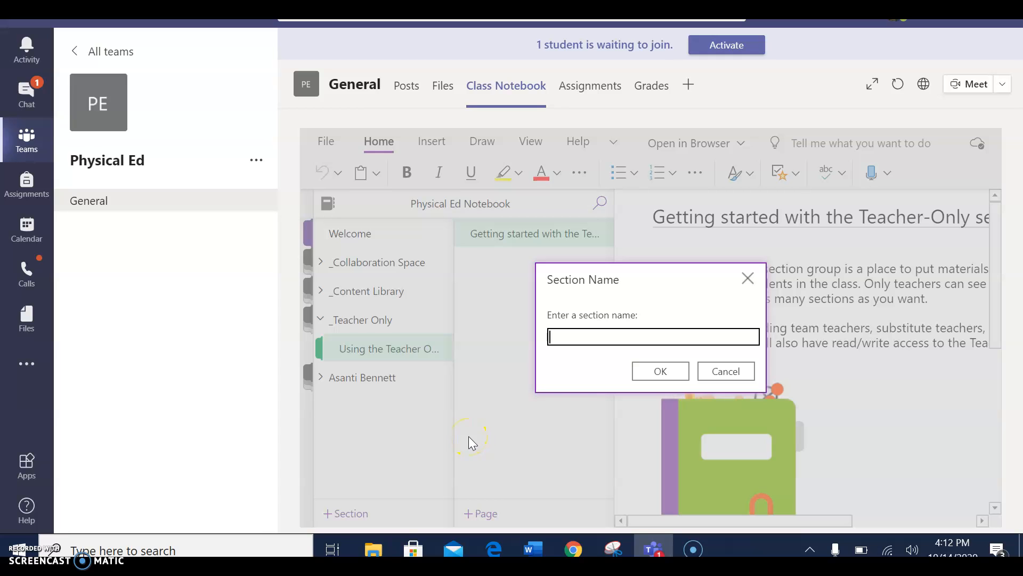
pyautogui.write('Assignements')
pyautogui.click(657, 373)
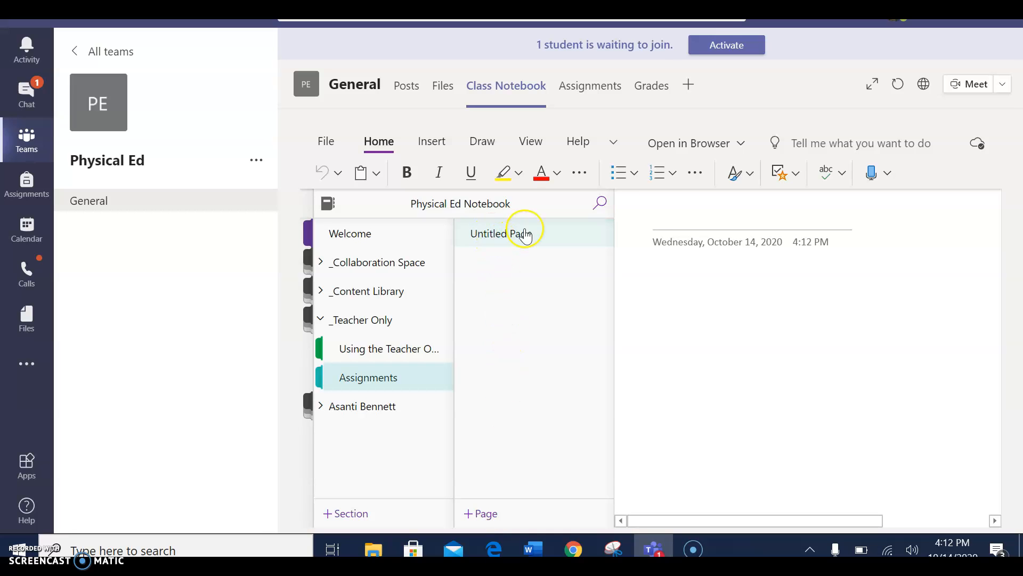
pyautogui.write('Notes')
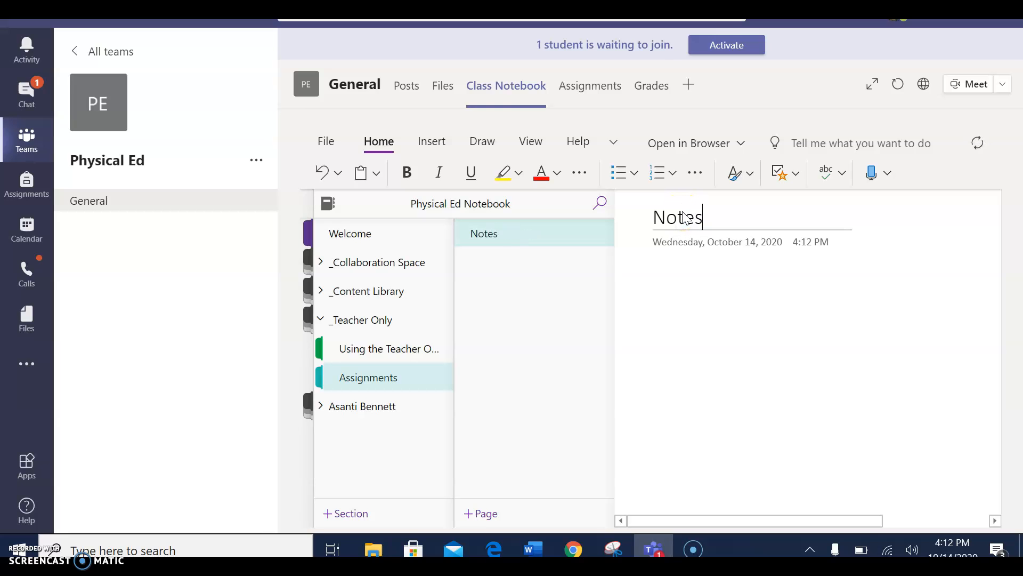
pyautogui.press('BackSpace')
pyautogui.press('BackSpace')
pyautogui.press('BackSpace')
pyautogui.press('BackSpace')
pyautogui.press('BackSpace')
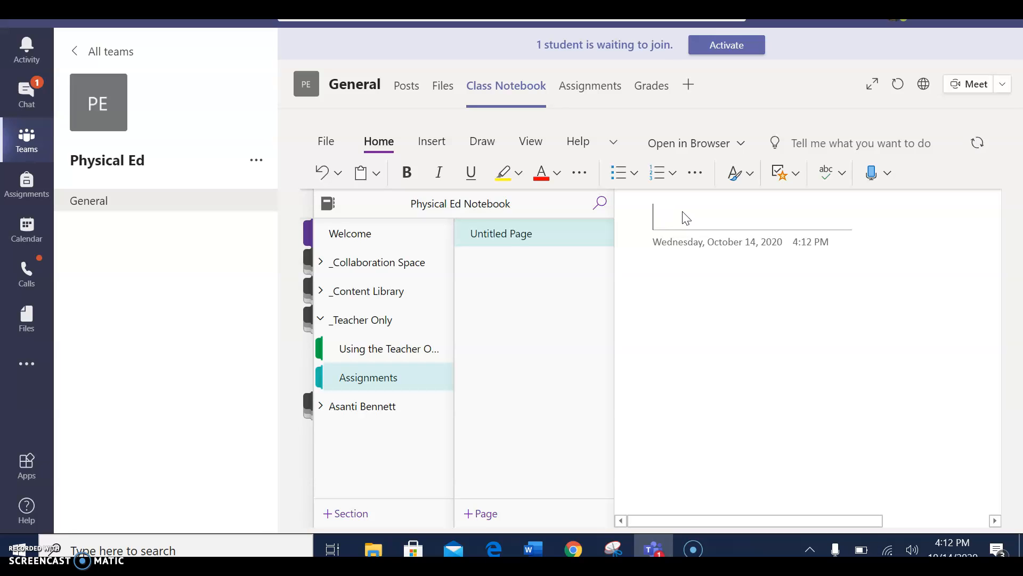
# Title the untitled page in the Assignments section "#1 Repeating Decimals" and bring the notebook's page list back into view
pyautogui.write('Repeating Decimals')
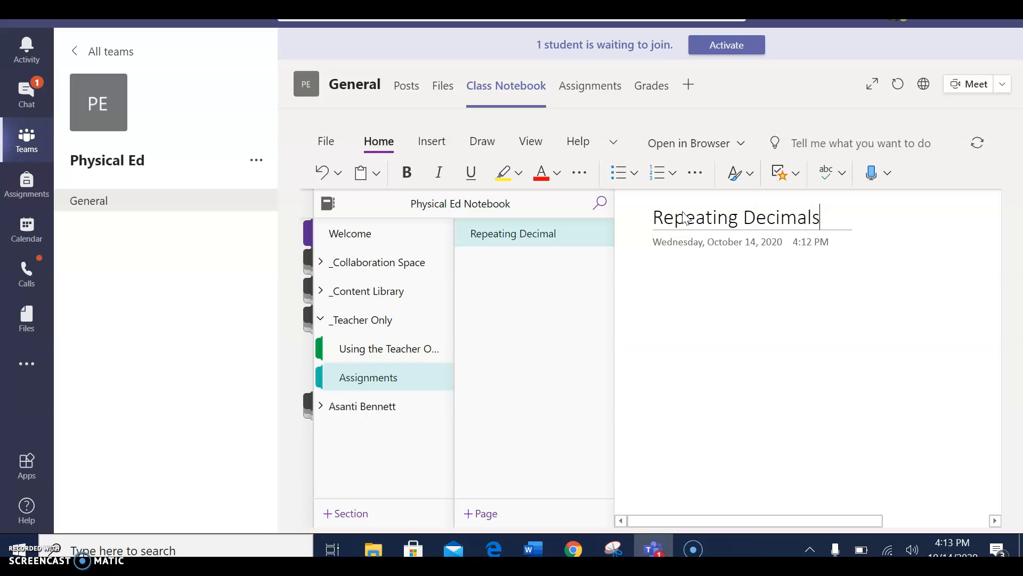
pyautogui.click(654, 220)
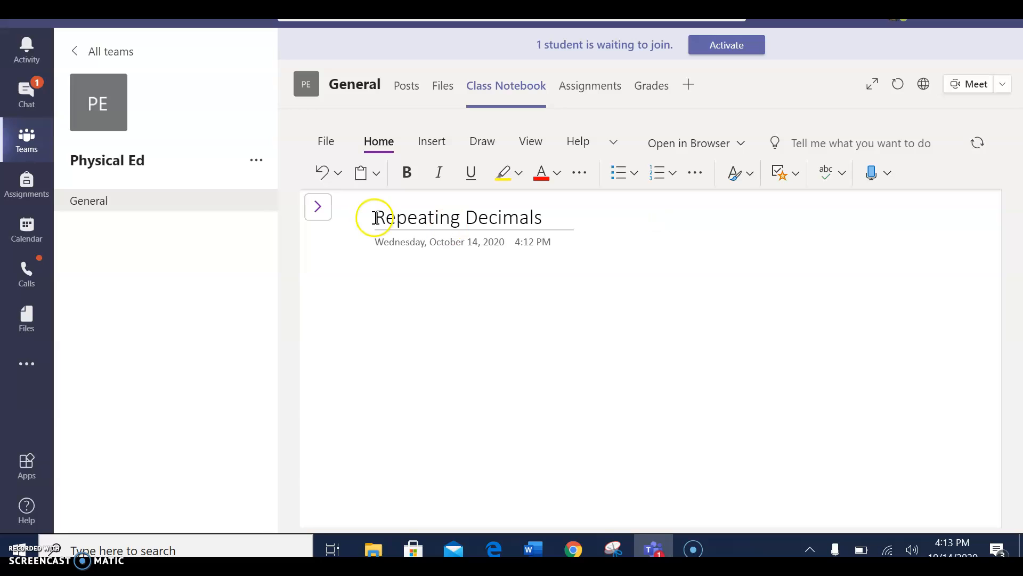
pyautogui.write('#1')
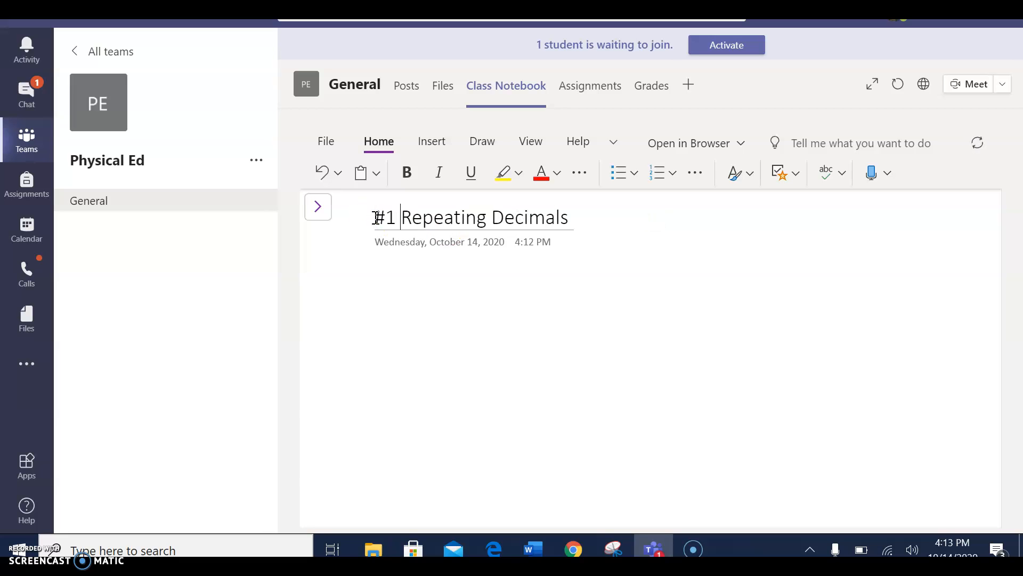
pyautogui.click(320, 208)
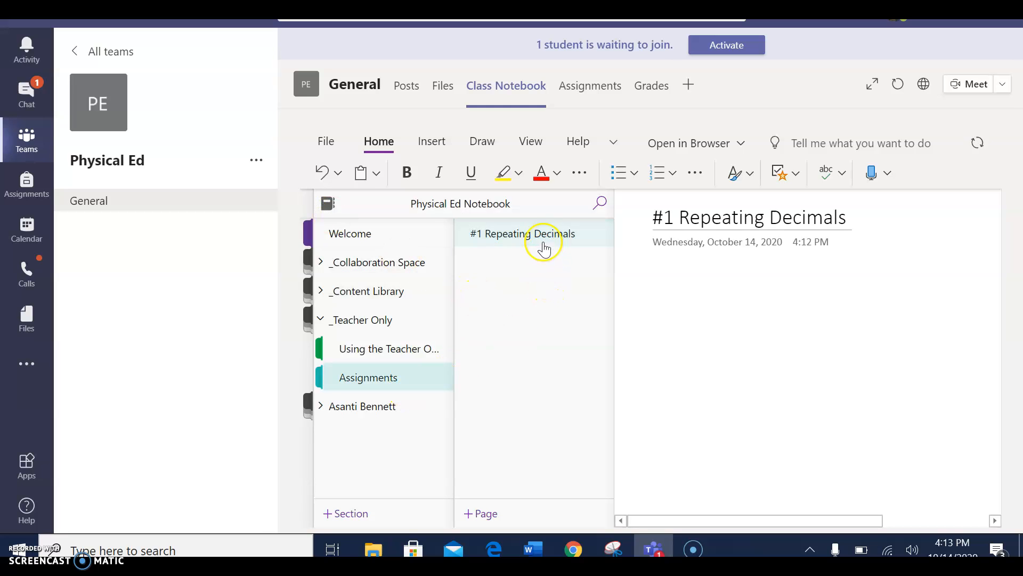
pyautogui.click(723, 334)
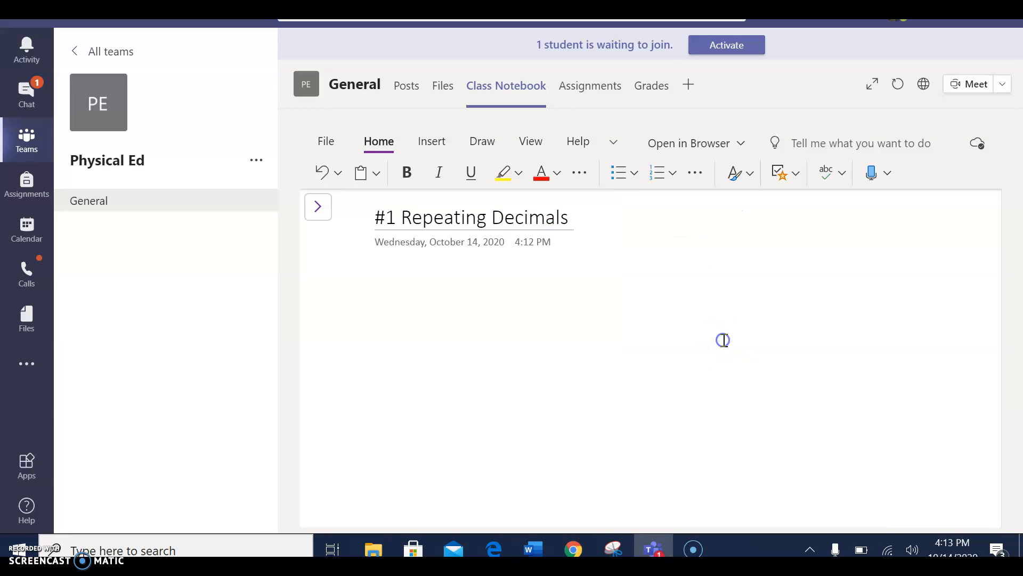
pyautogui.click(323, 215)
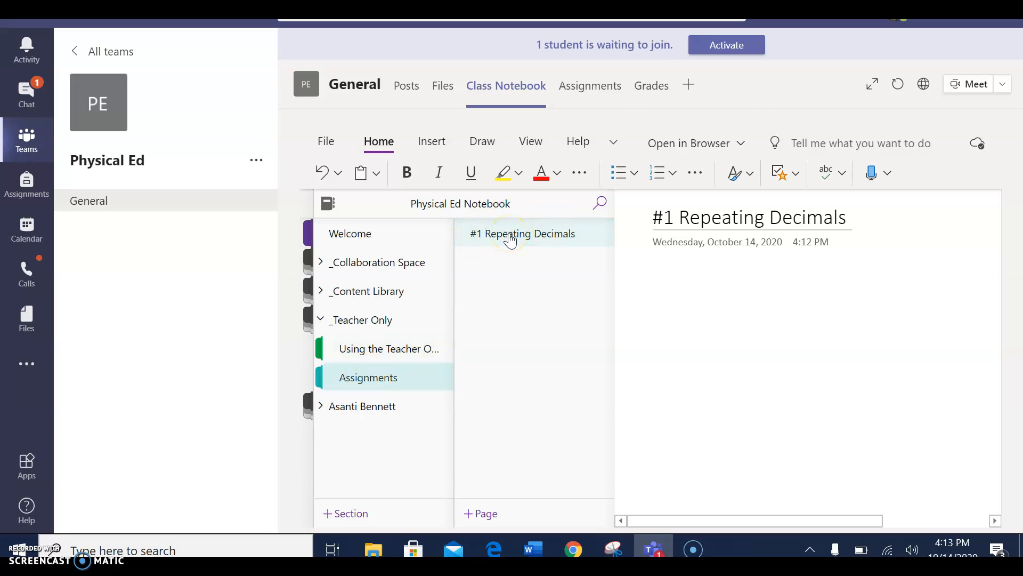
# Add a second page to the Assignments section and title it "#2 Converting Fractions into Decimals"
pyautogui.click(474, 514)
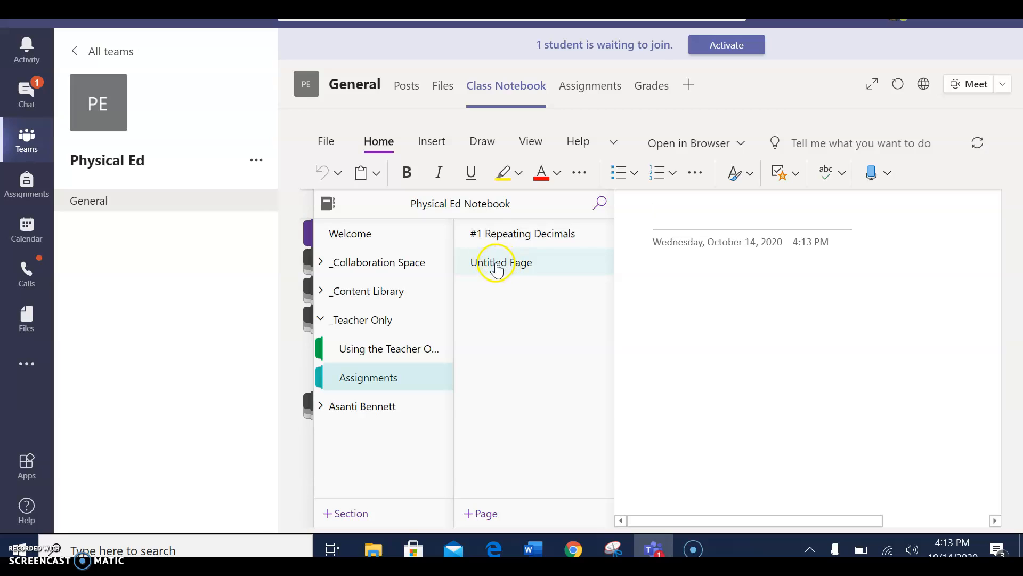
pyautogui.click(660, 217)
pyautogui.click(560, 217)
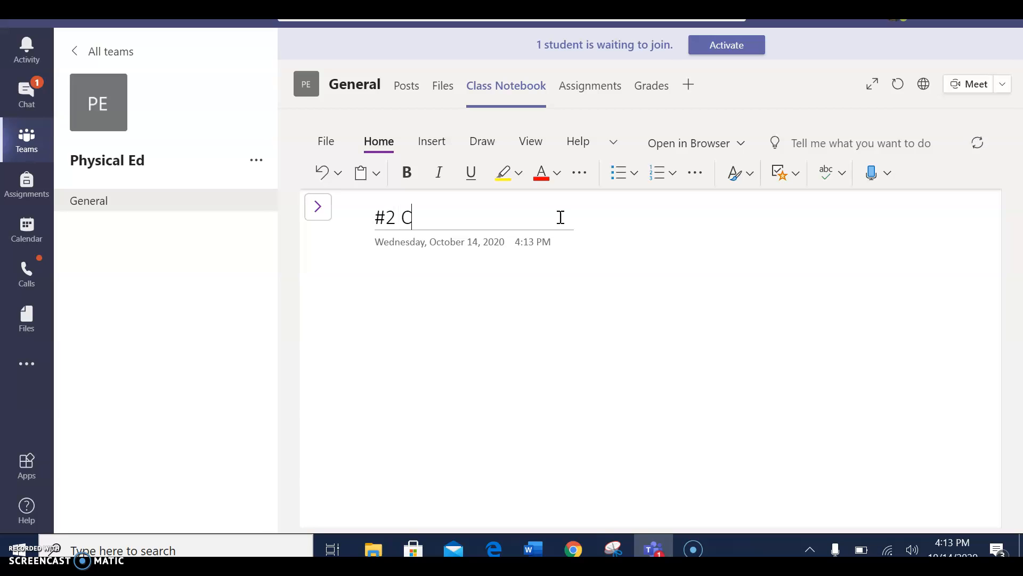
pyautogui.write('#2 Converting Fraction')
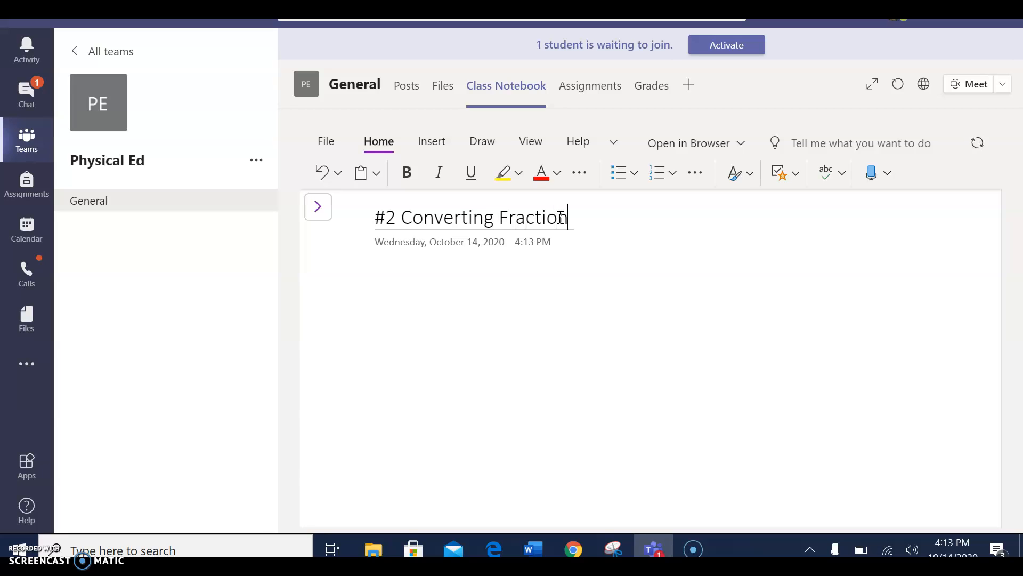
pyautogui.write('s into Decimals')
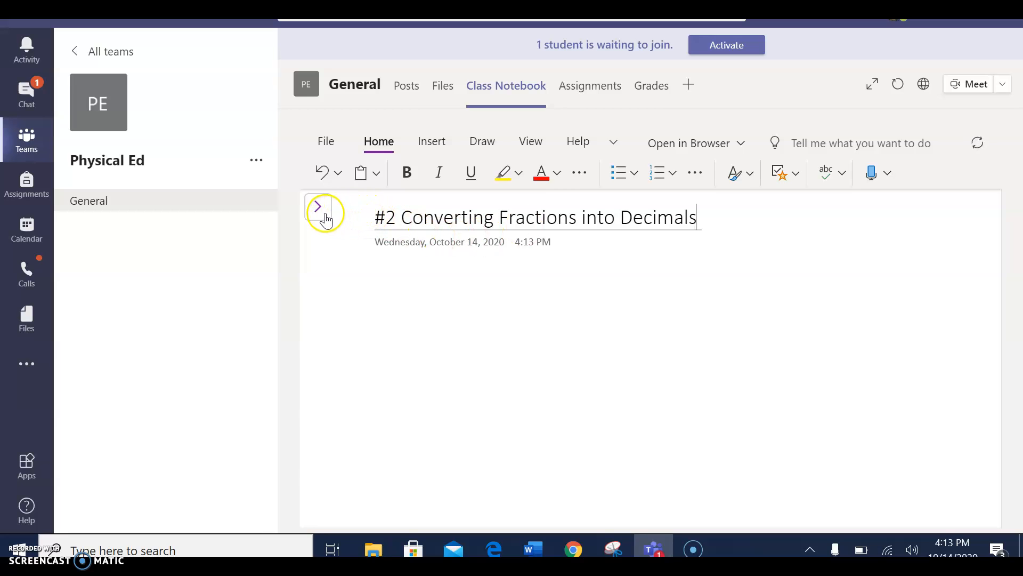
pyautogui.click(410, 277)
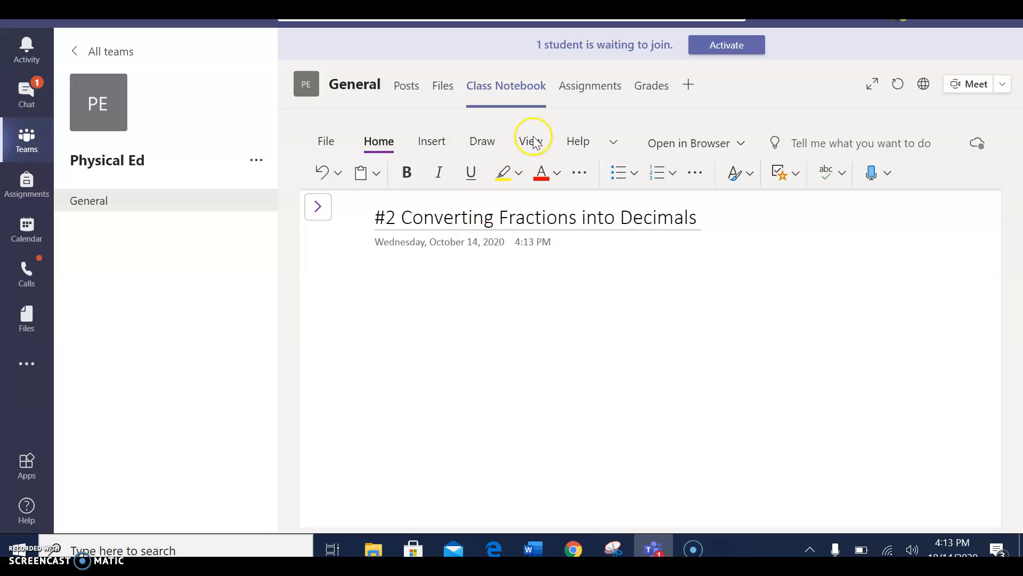
# Look through the options for opening the notebook elsewhere and the items that can be inserted on the page
pyautogui.click(741, 146)
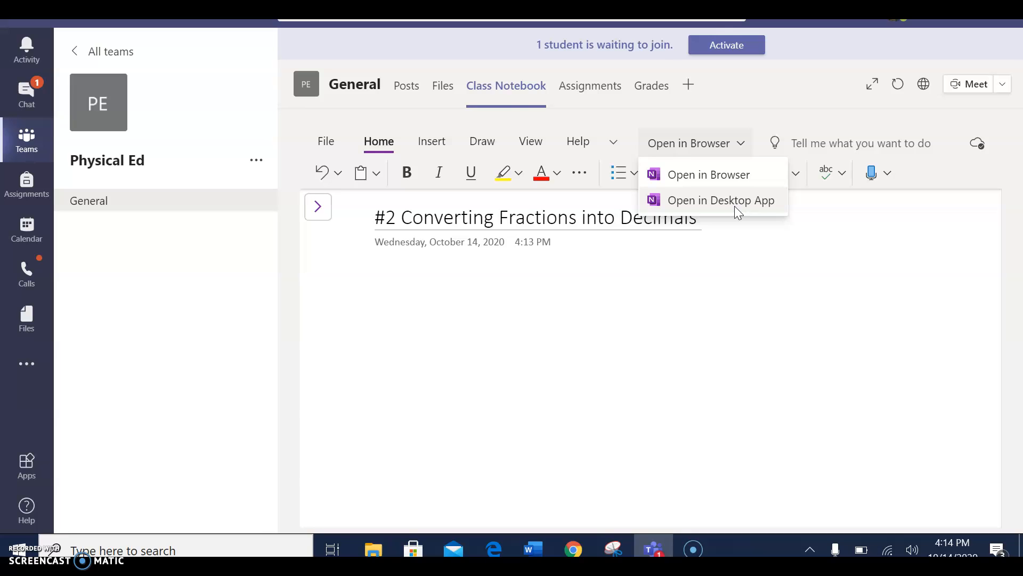
pyautogui.click(719, 204)
pyautogui.click(705, 263)
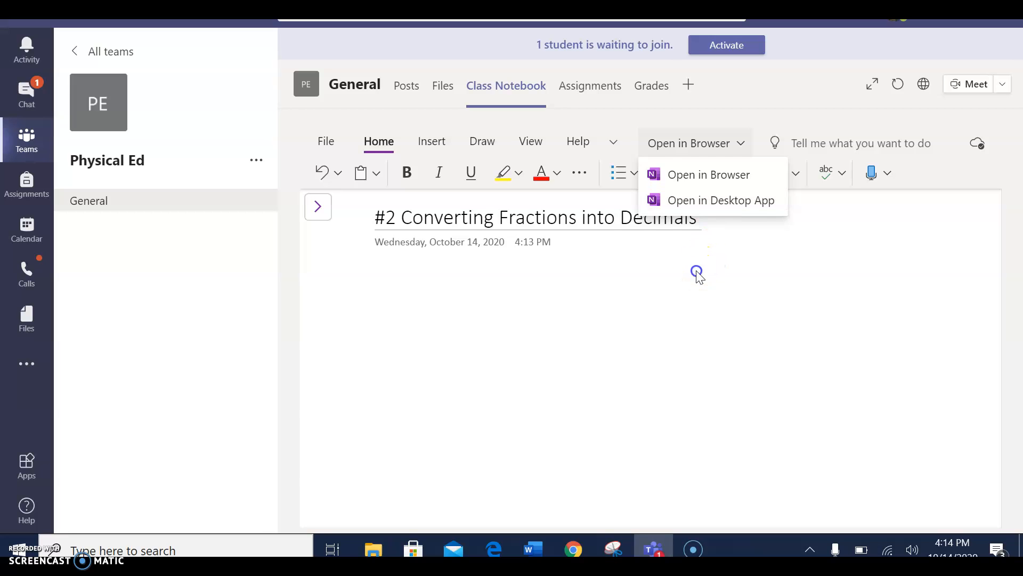
pyautogui.click(436, 144)
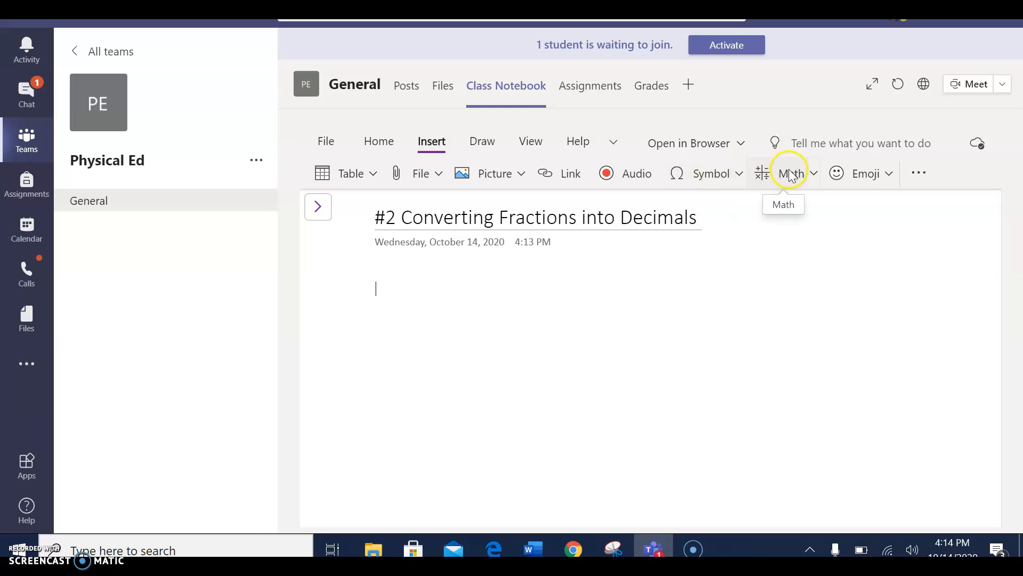
pyautogui.click(916, 173)
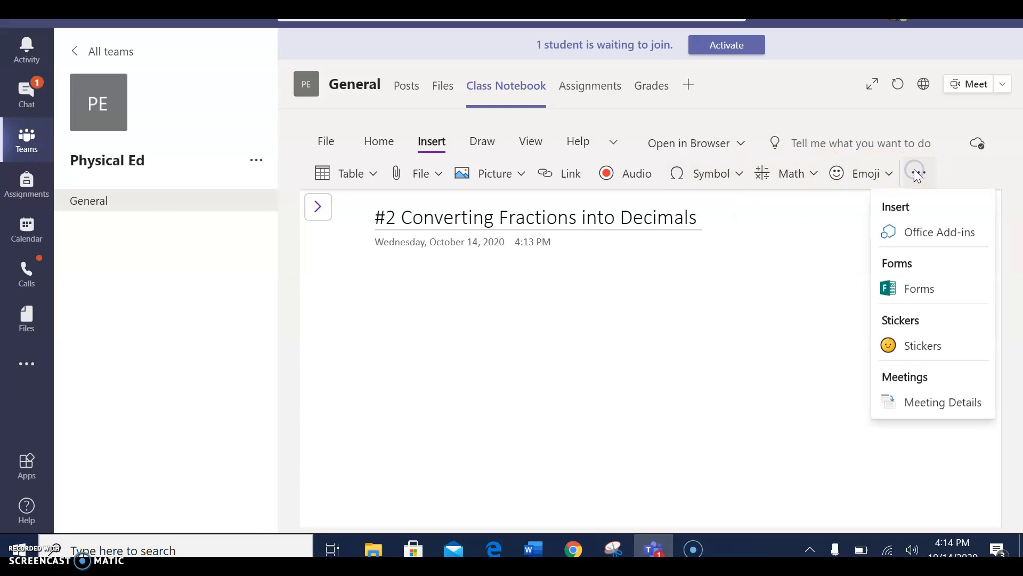
pyautogui.click(895, 232)
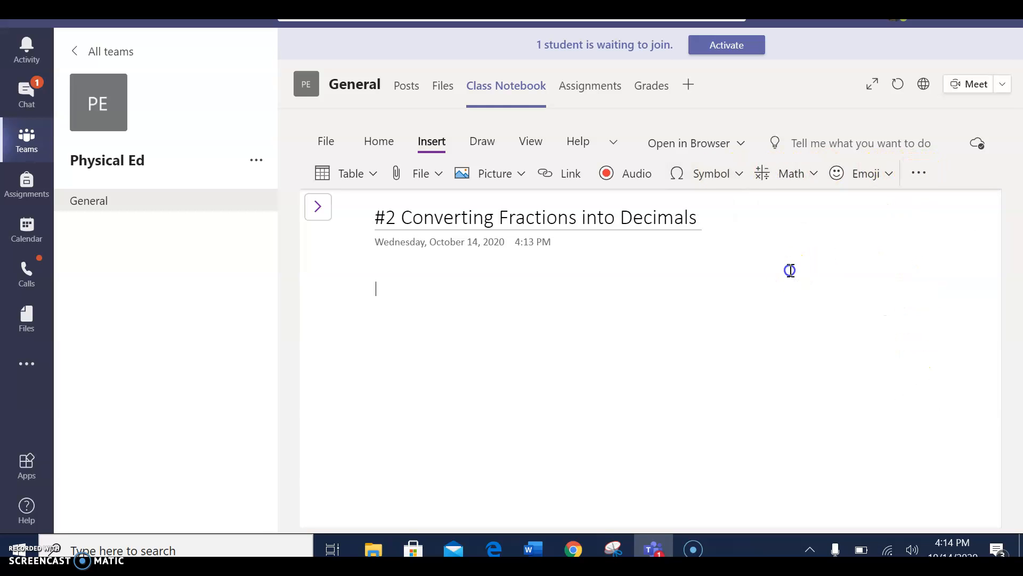
# Try to open the notebook in the OneNote desktop app, and dismiss the launch message
pyautogui.click(741, 143)
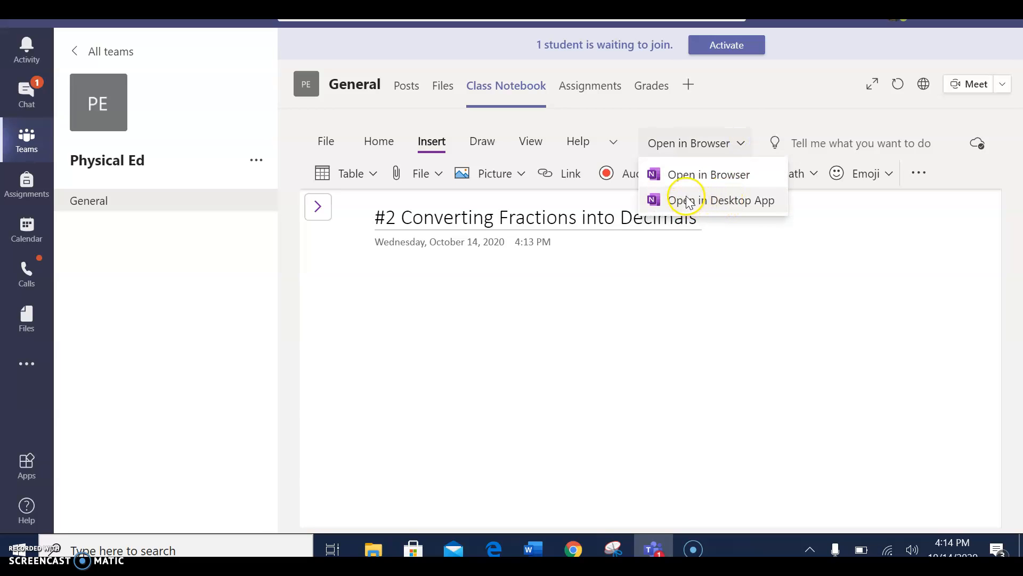
pyautogui.click(722, 205)
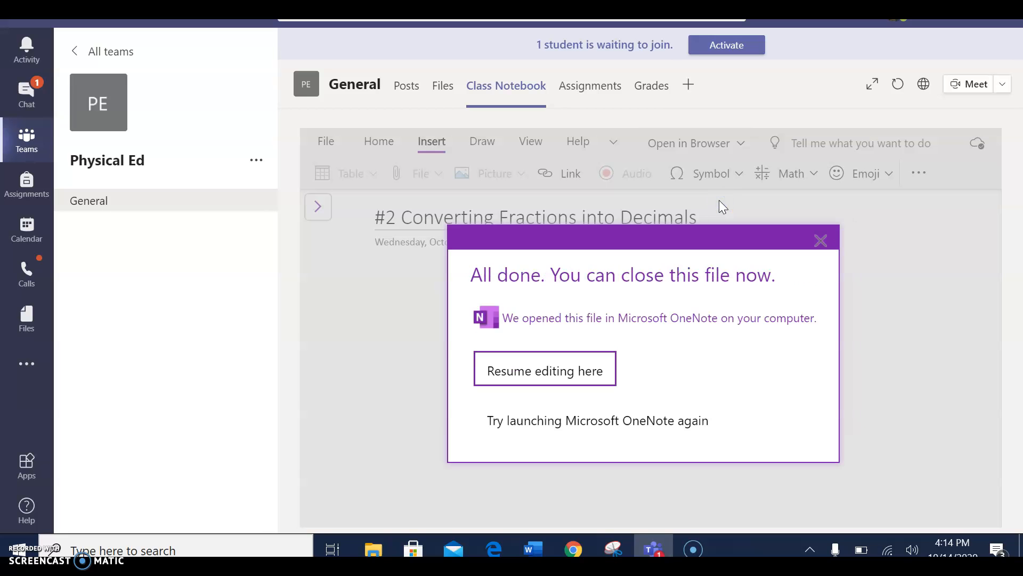
pyautogui.click(732, 547)
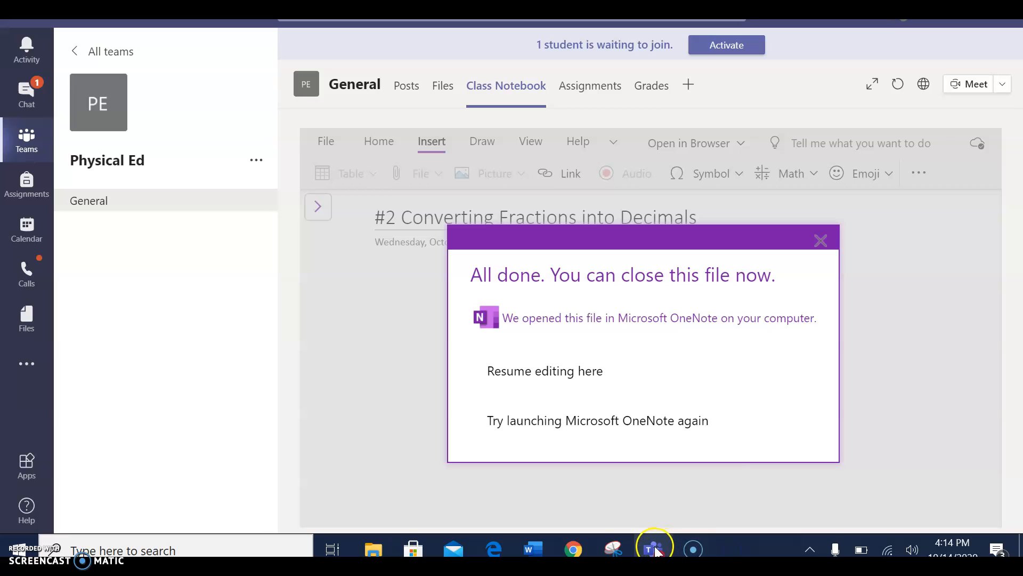
pyautogui.moveTo(658, 551)
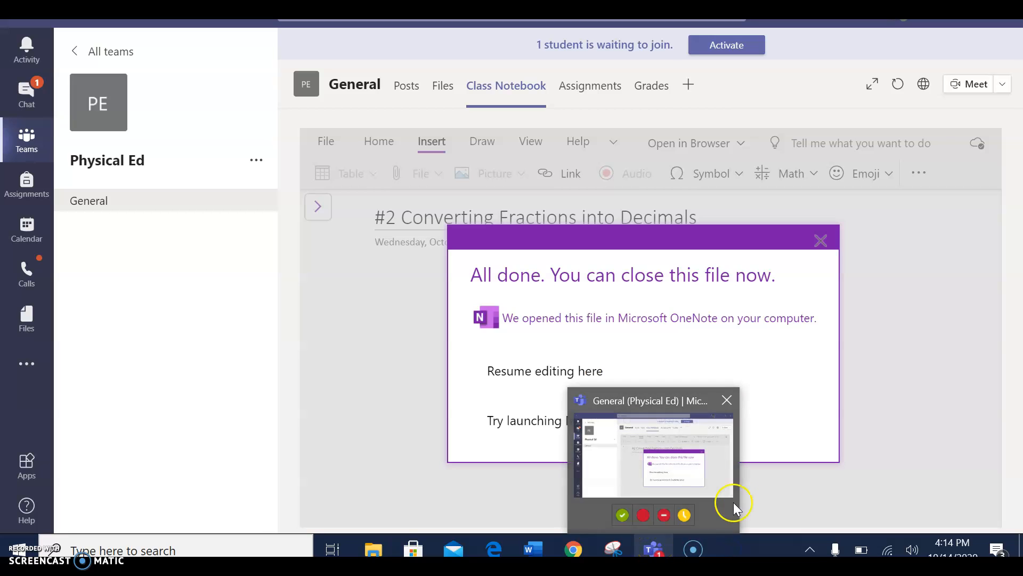
pyautogui.click(766, 486)
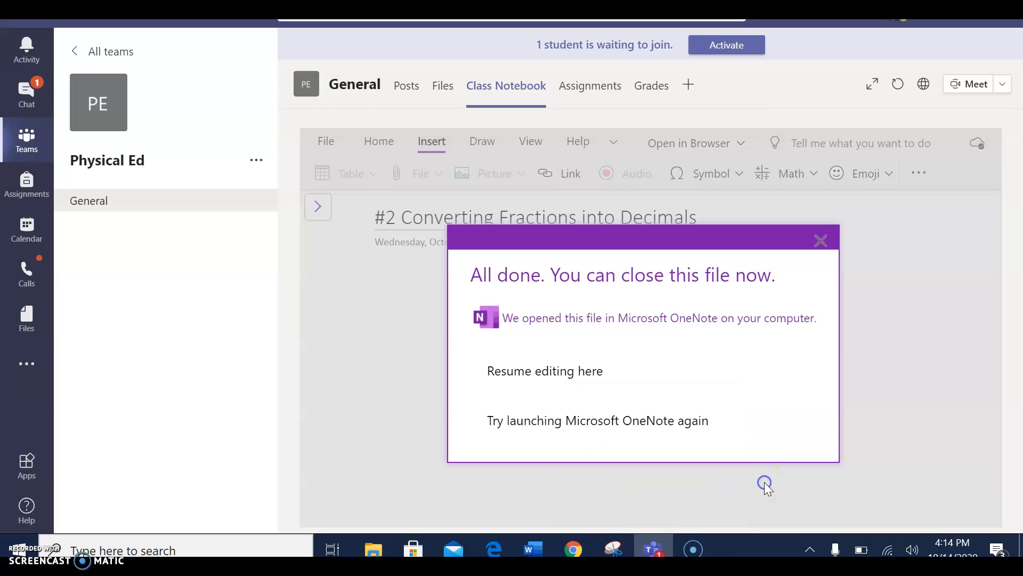
pyautogui.click(818, 243)
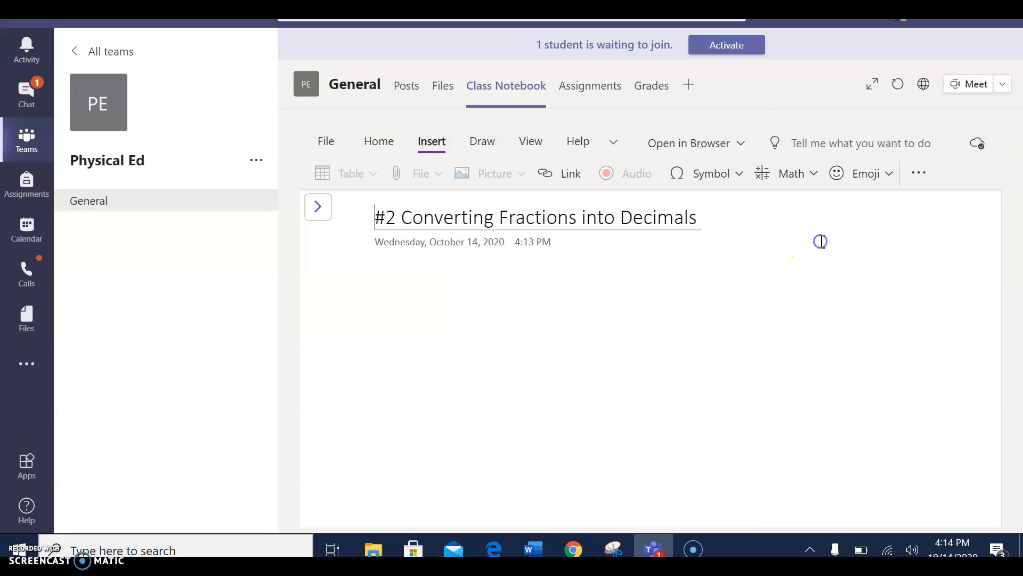
# Open the Physical Ed Notebook in the OneNote desktop app and switch to its window
pyautogui.click(742, 143)
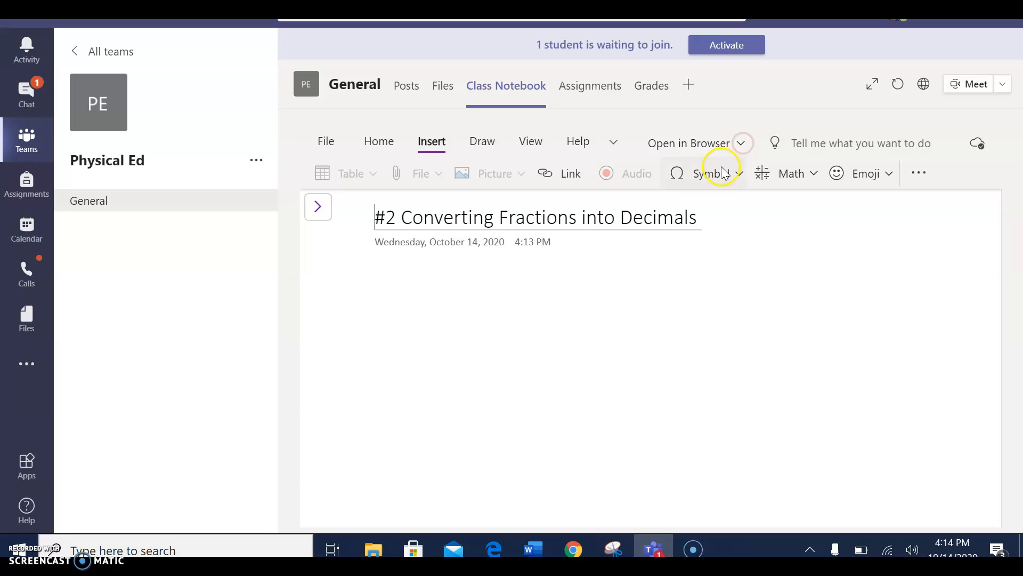
pyautogui.click(741, 143)
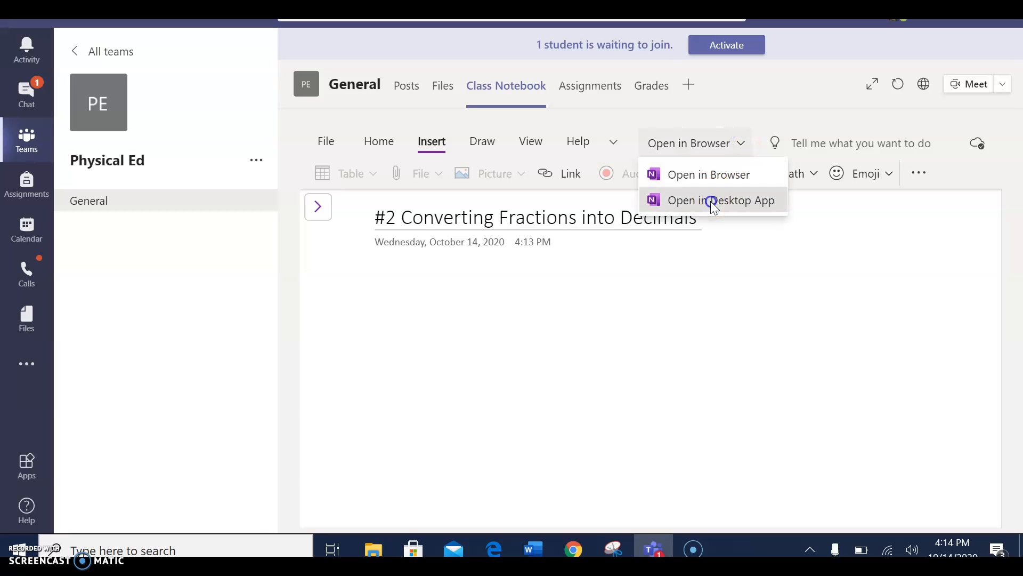
pyautogui.click(716, 201)
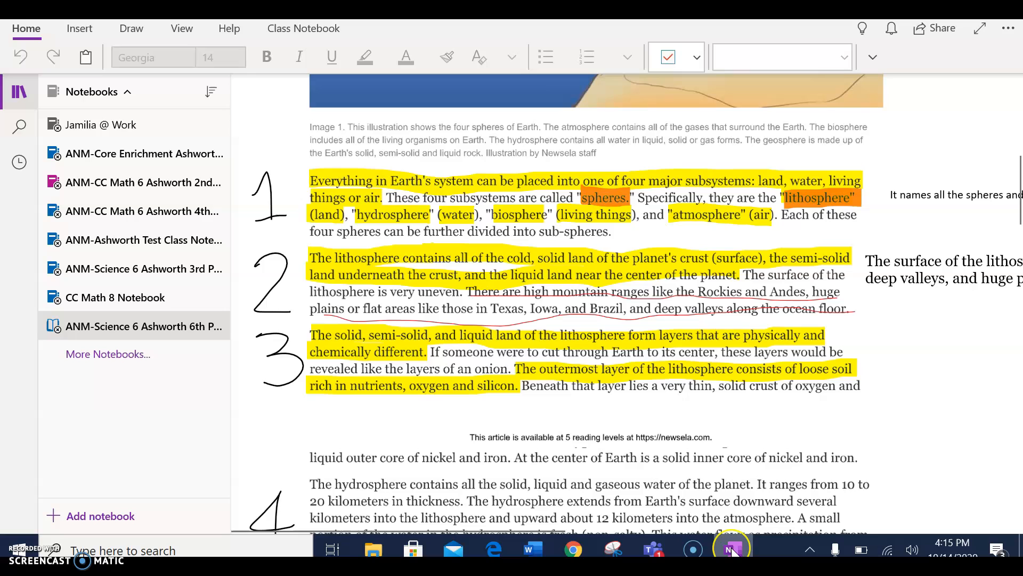
pyautogui.moveTo(733, 552)
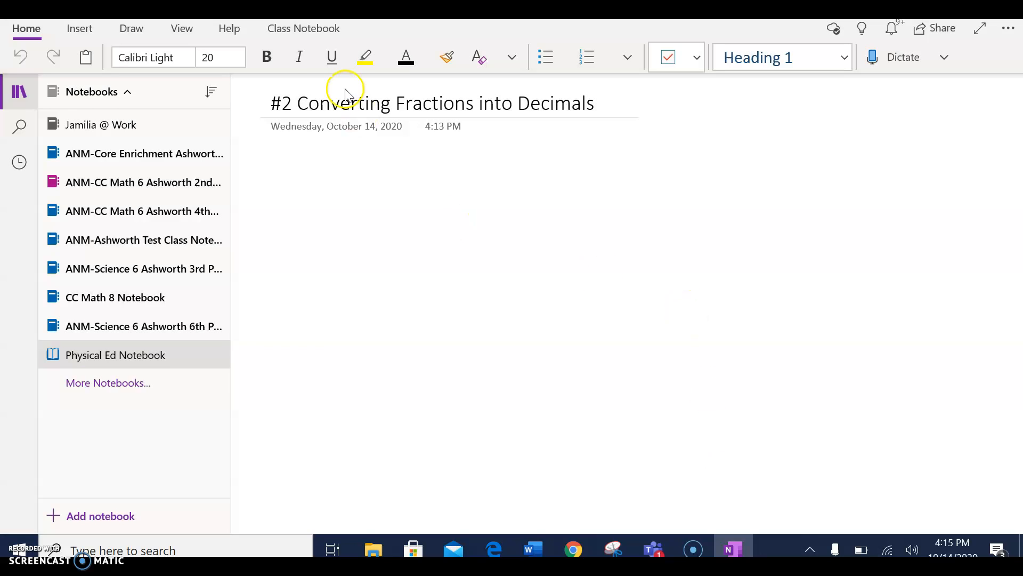
# Insert an empty equation on the "#2 Converting Fractions into Decimals" page, view the recent items and symbols in Equation Tools, and close them
pyautogui.click(80, 34)
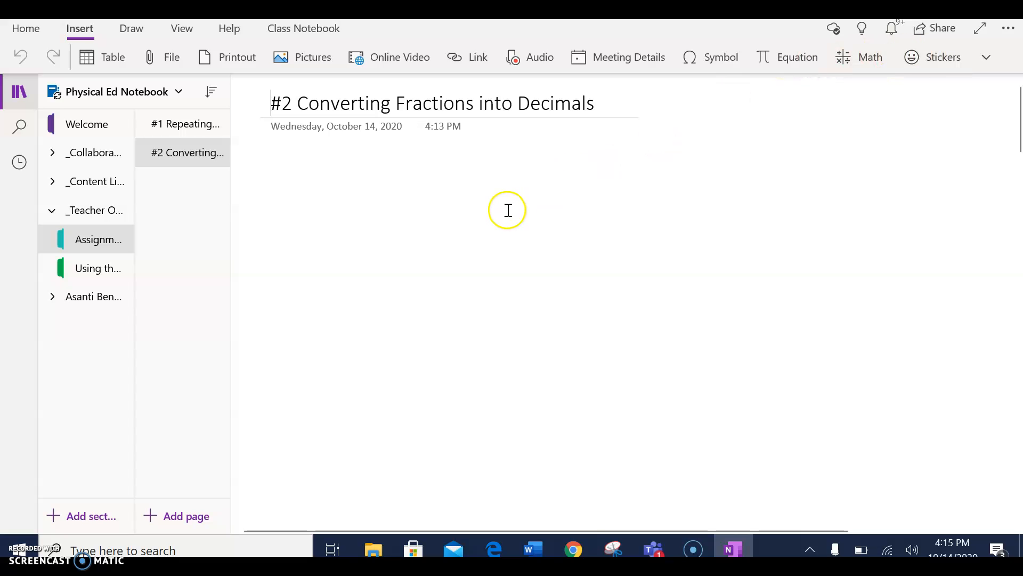
pyautogui.click(779, 56)
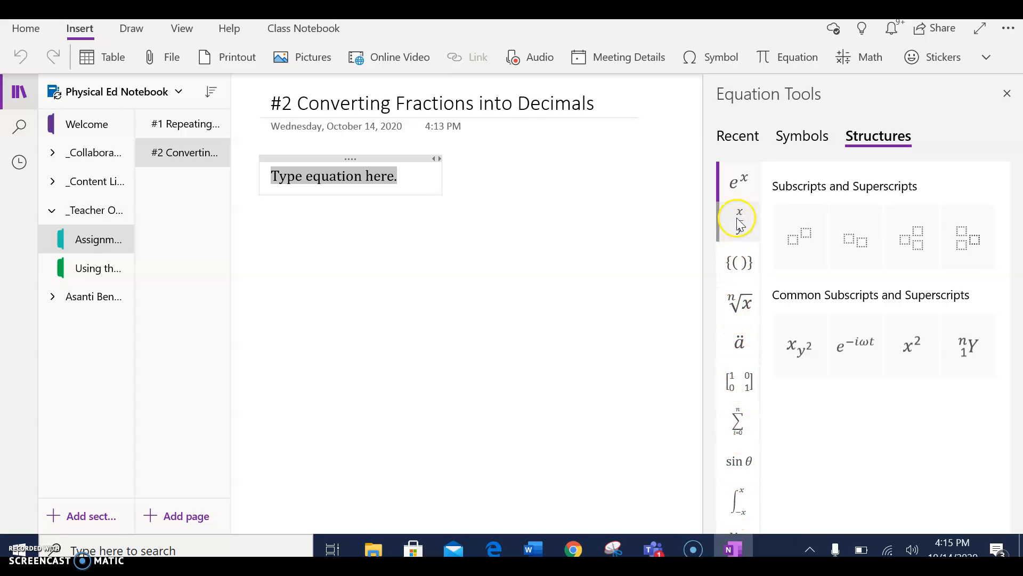
pyautogui.click(738, 143)
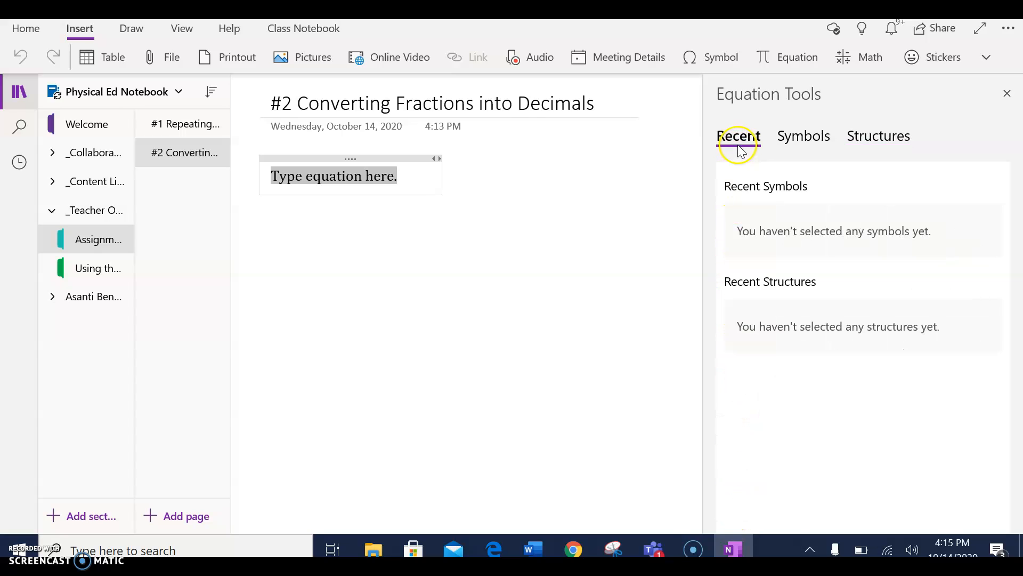
pyautogui.click(794, 138)
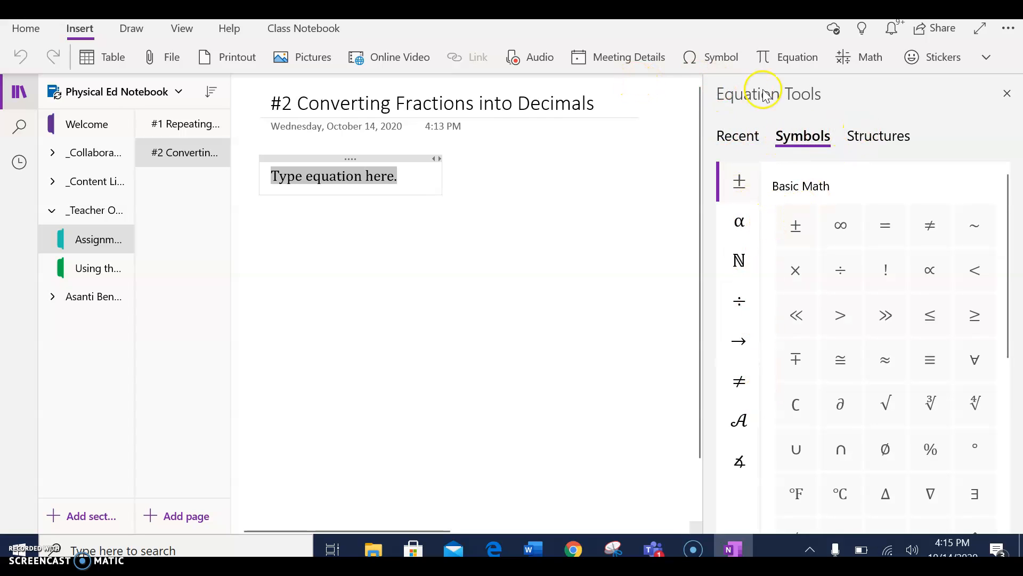
pyautogui.click(1006, 94)
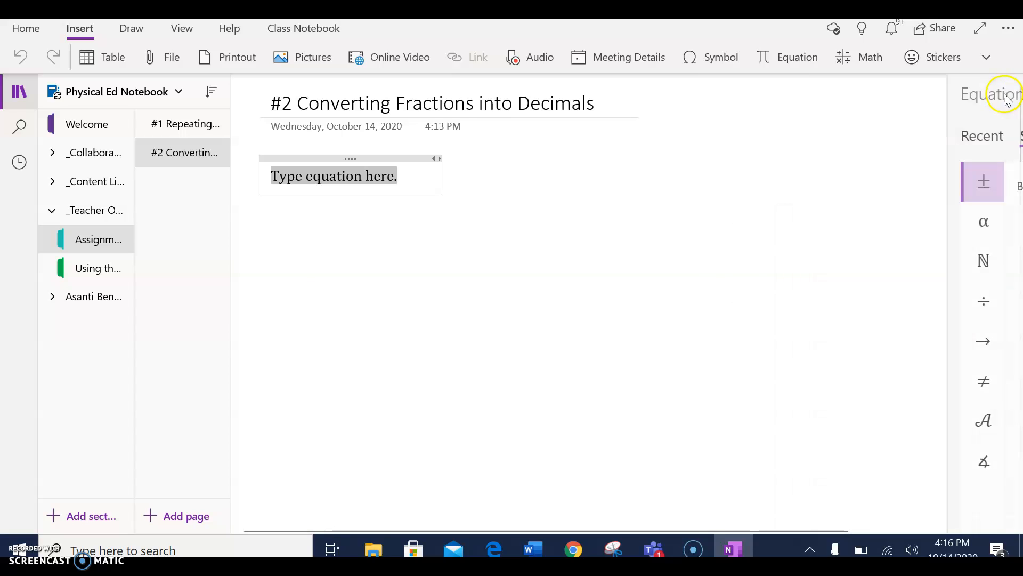
# Delete the empty equation from the "#2 Converting Fractions into Decimals" page
pyautogui.click(384, 155)
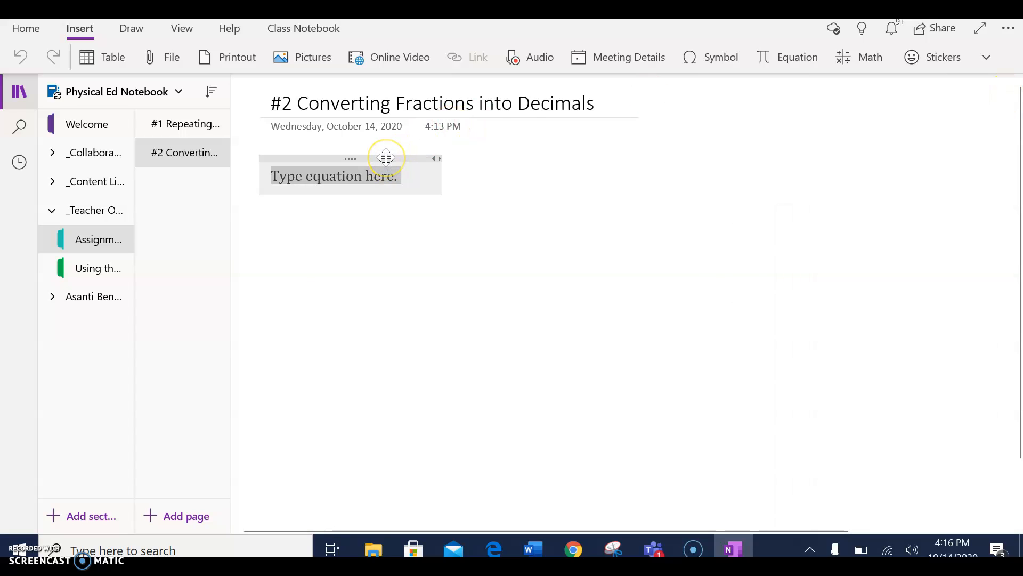
pyautogui.press('Delete')
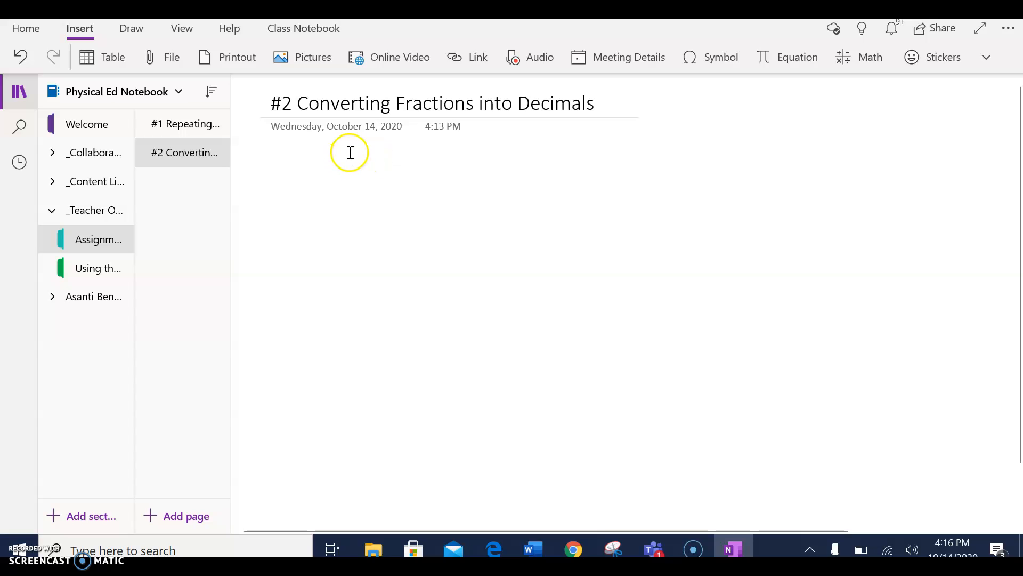
# View the Insert Online Video dialog on the page, glance at the Chrome and Teams windows, and leave the dialog without inserting a video
pyautogui.click(385, 63)
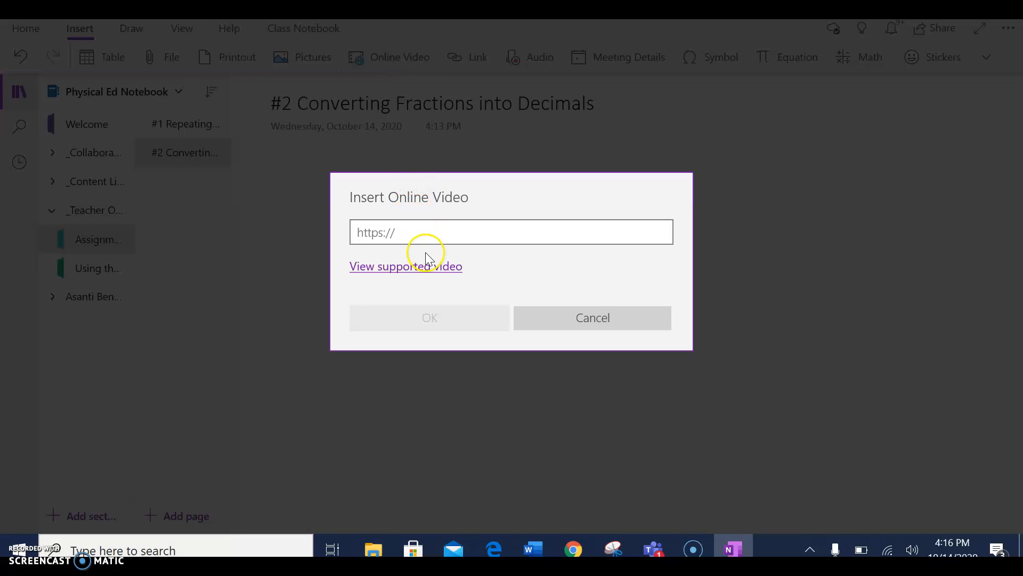
pyautogui.click(553, 315)
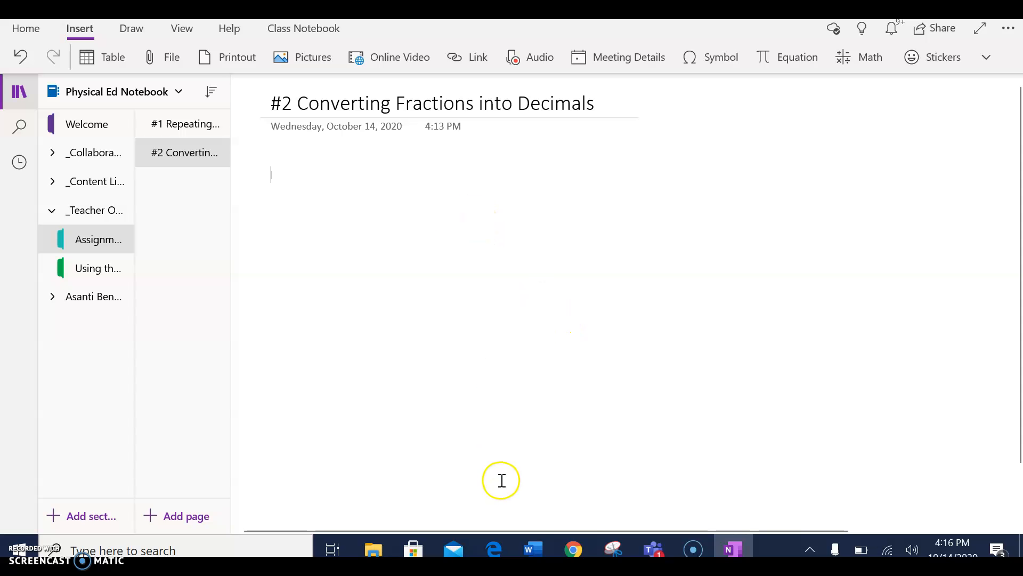
pyautogui.click(576, 549)
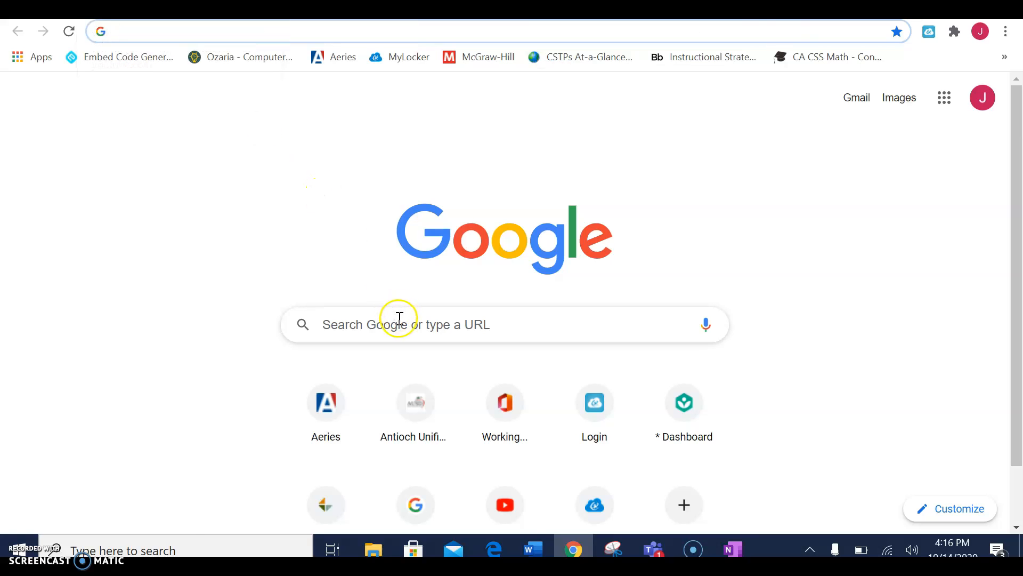
pyautogui.click(652, 549)
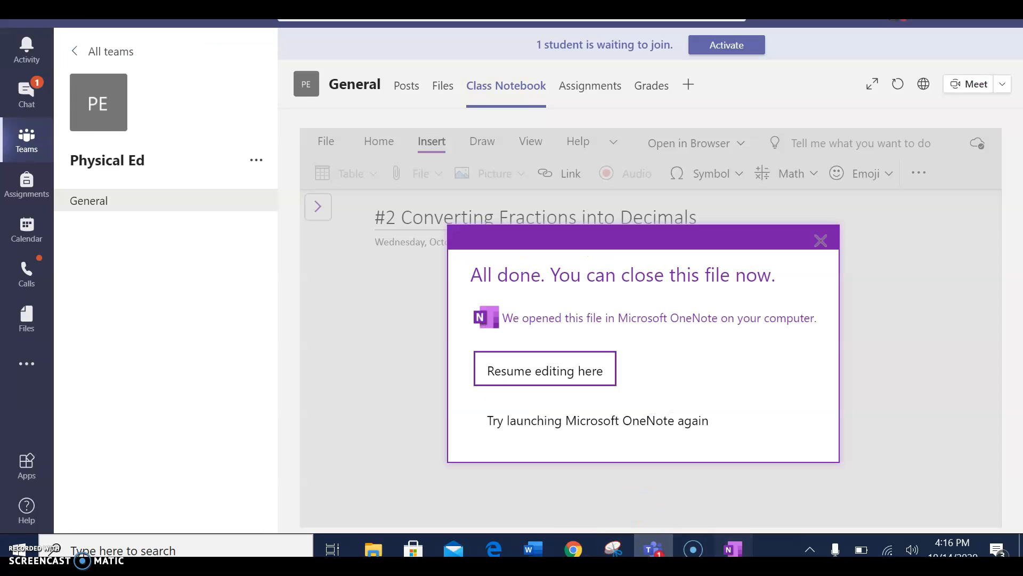
pyautogui.click(733, 549)
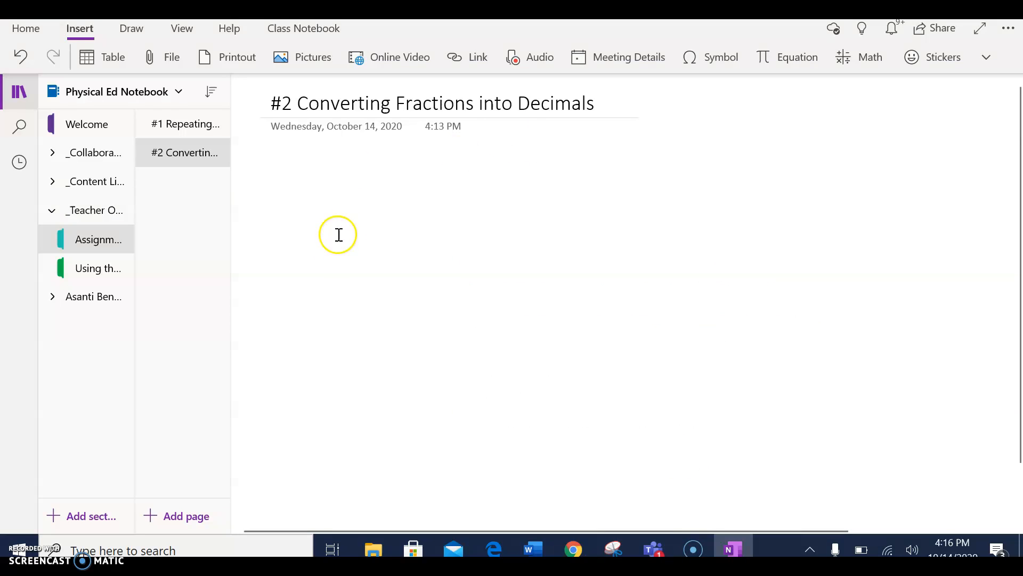
pyautogui.click(384, 62)
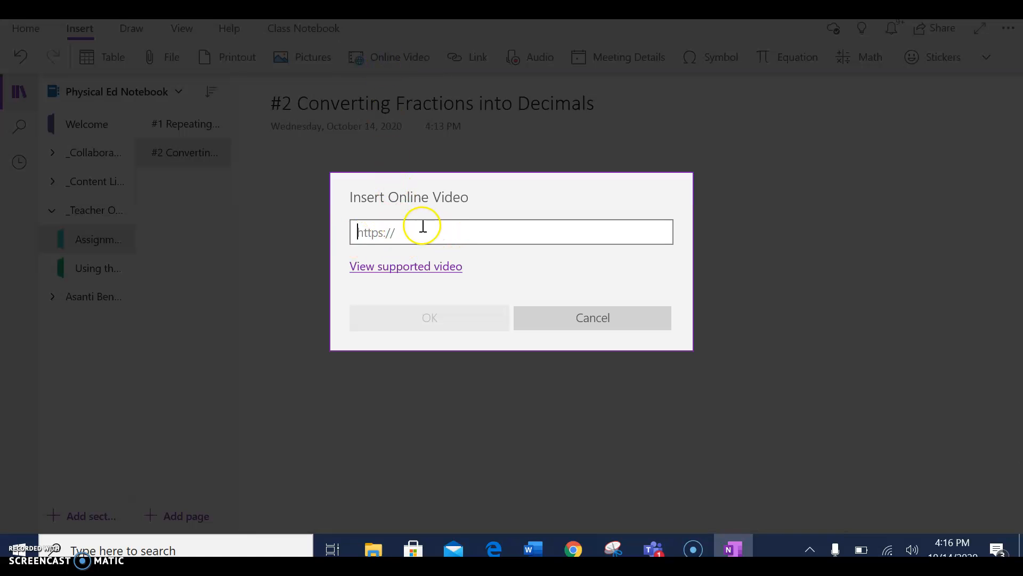
pyautogui.click(551, 322)
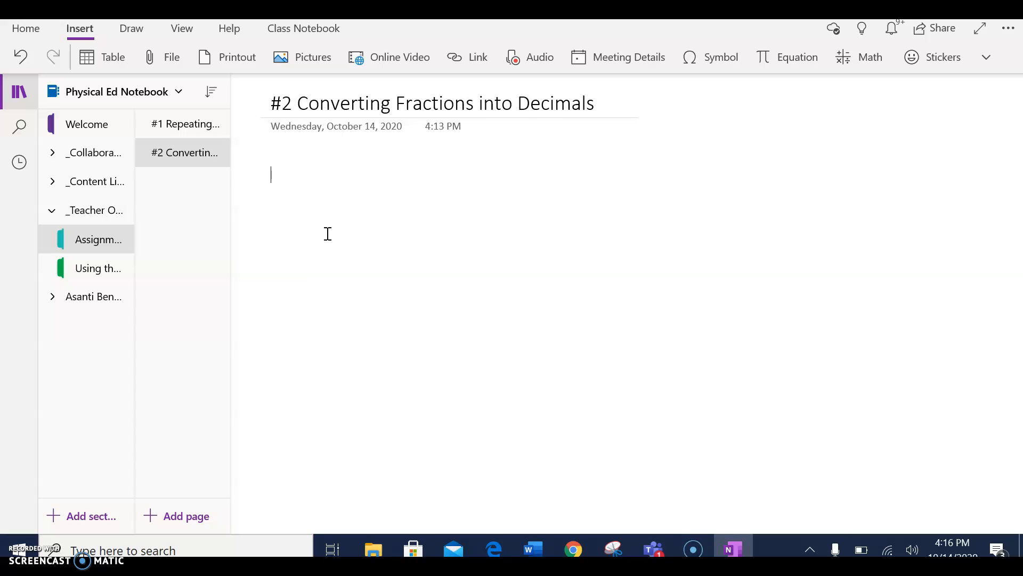
pyautogui.click(179, 91)
pyautogui.click(294, 168)
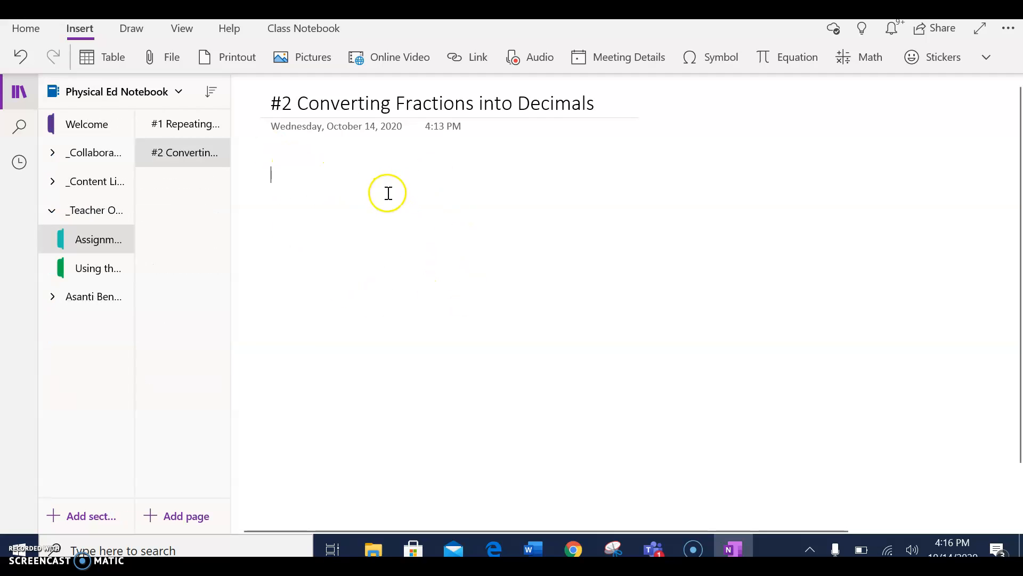
# Switch to the EditableTwoColumnNotes-1 document in Word and enable editing on it
pyautogui.click(533, 549)
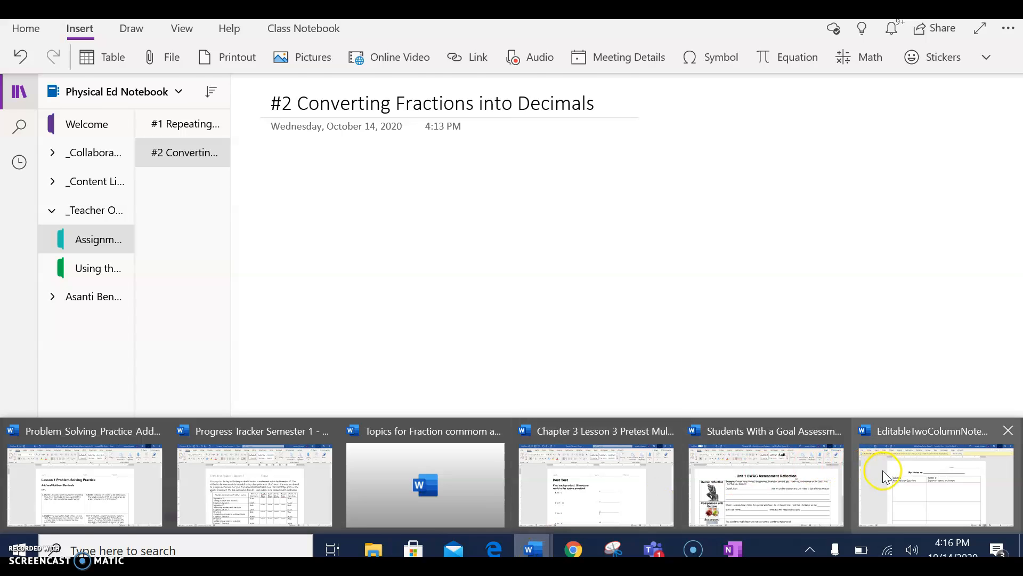
pyautogui.moveTo(883, 470)
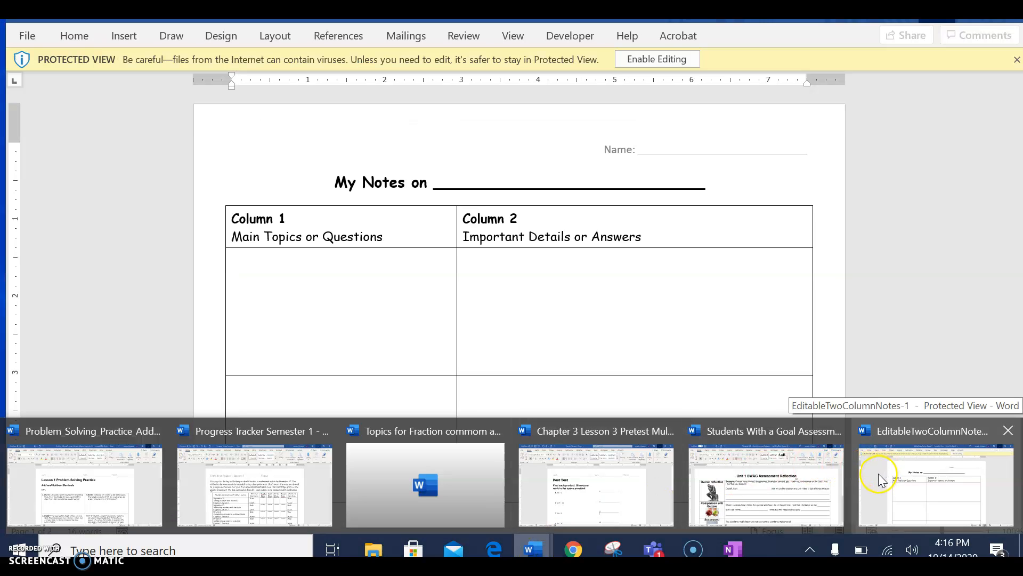
pyautogui.click(878, 473)
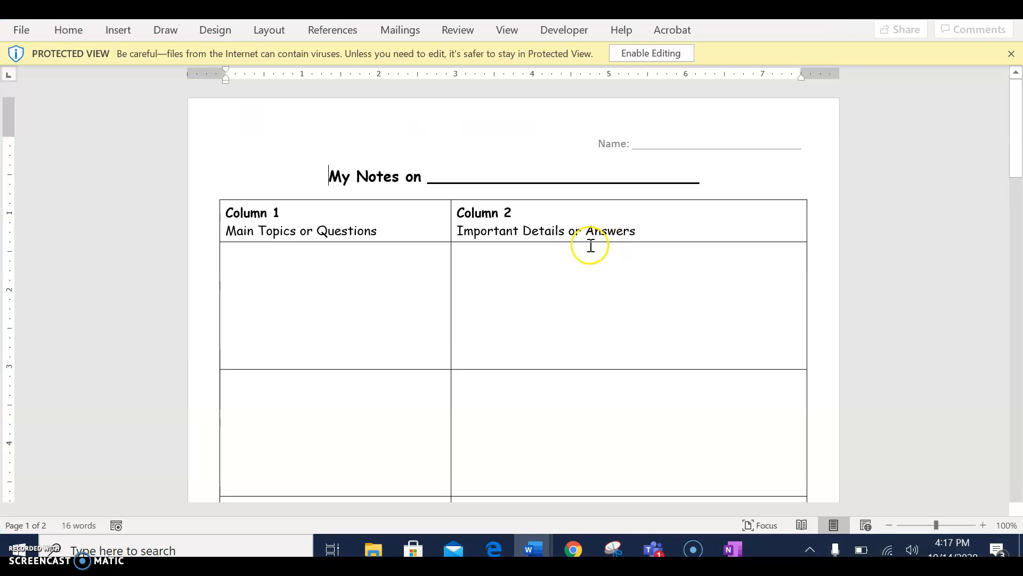
pyautogui.click(655, 53)
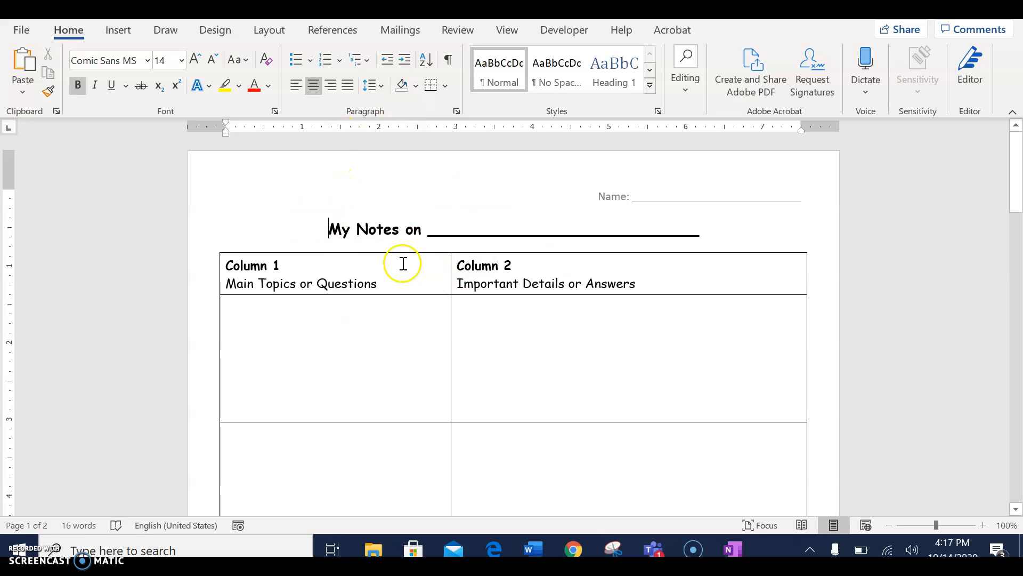
# Try to send the two-column notes document to the notebook by printing one copy to OneNote for Windows 10
pyautogui.click(20, 33)
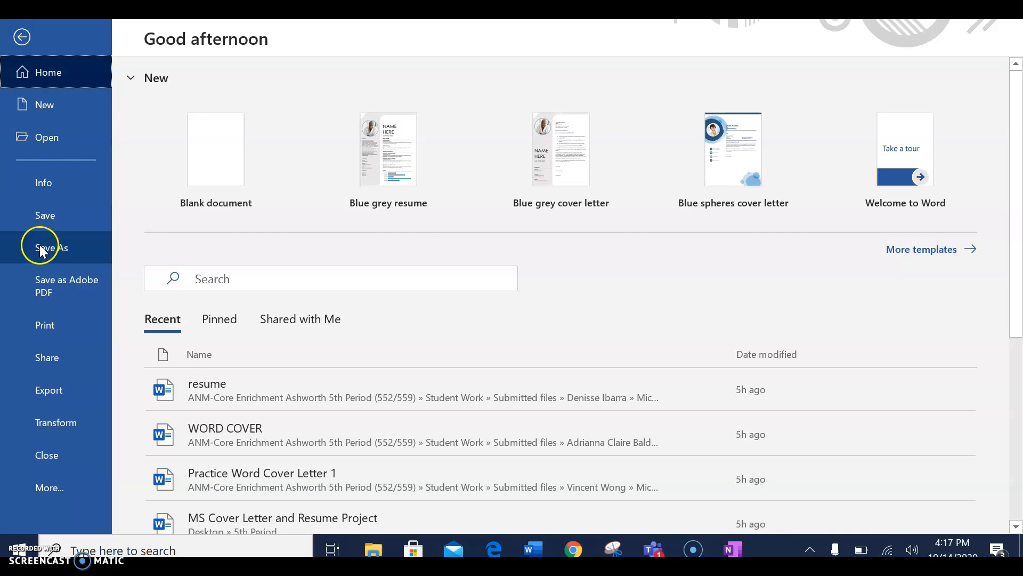
pyautogui.click(45, 327)
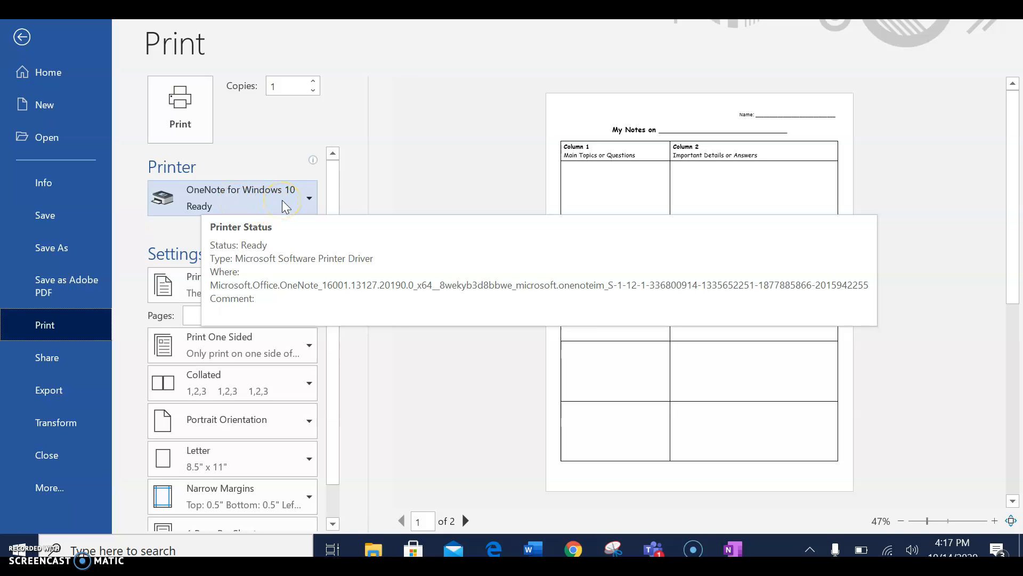
pyautogui.click(193, 113)
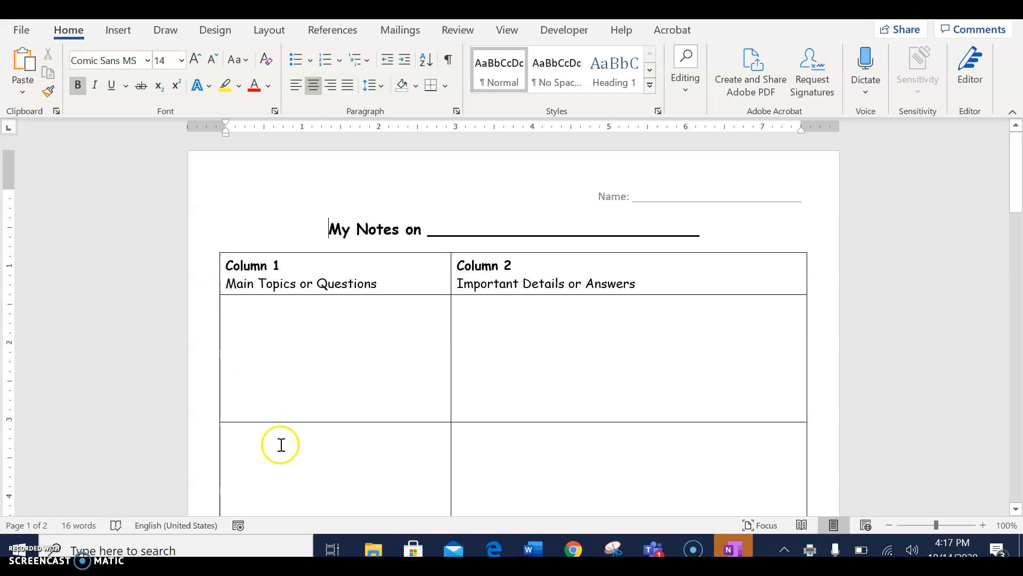
# Switch to OneNote, look through the available locations for the printout, and cancel its insertion
pyautogui.click(731, 548)
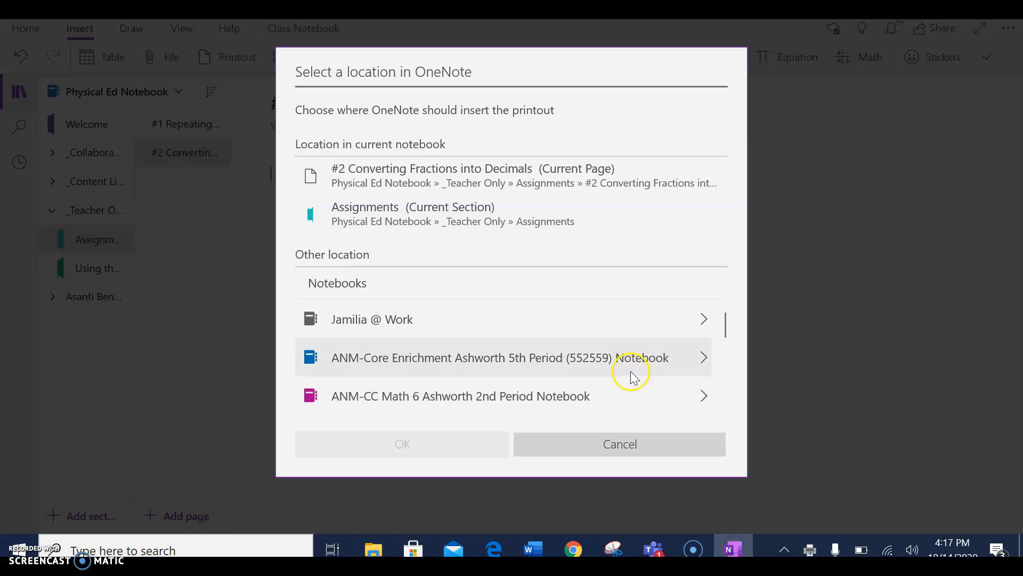
pyautogui.moveTo(726, 331)
pyautogui.mouseDown()
pyautogui.moveTo(735, 397)
pyautogui.moveTo(736, 331)
pyautogui.mouseUp()
pyautogui.click(619, 444)
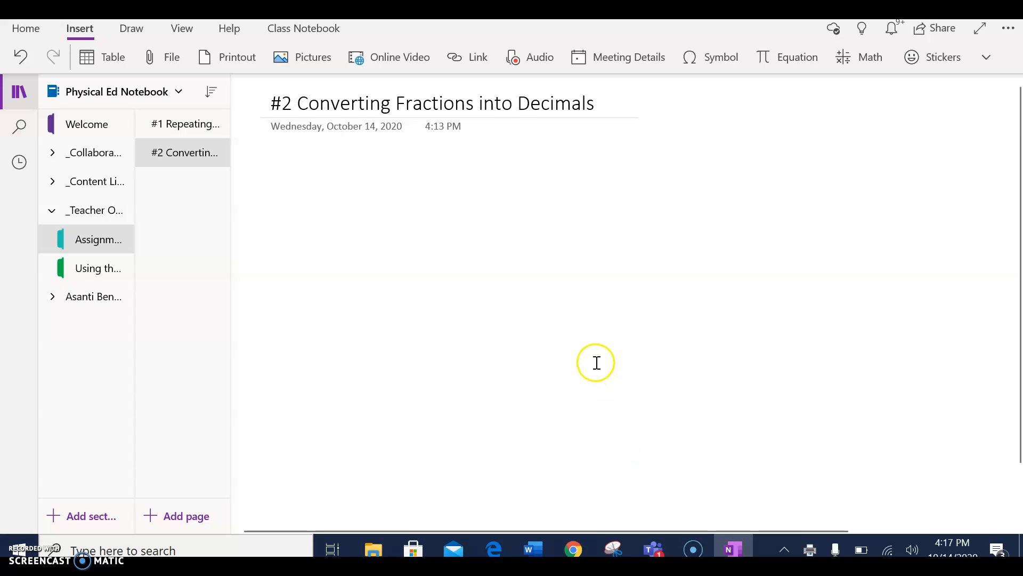